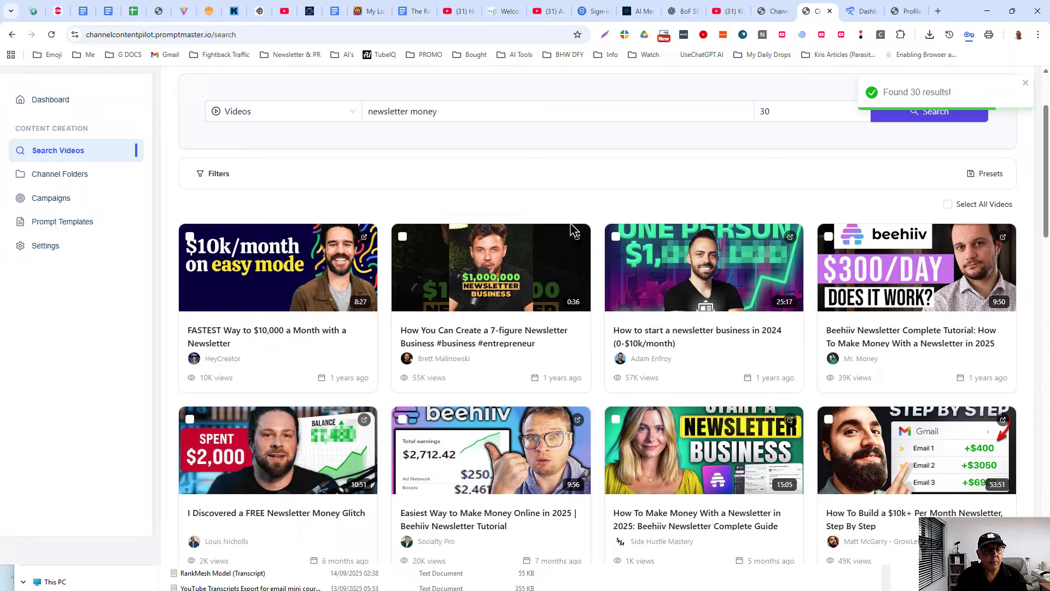
{"action": "scroll", "coordinate": [830, 279], "scroll_direction": "down", "scroll_amount": 17}
{"action": "scroll", "coordinate": [830, 278], "scroll_direction": "up", "scroll_amount": 17}
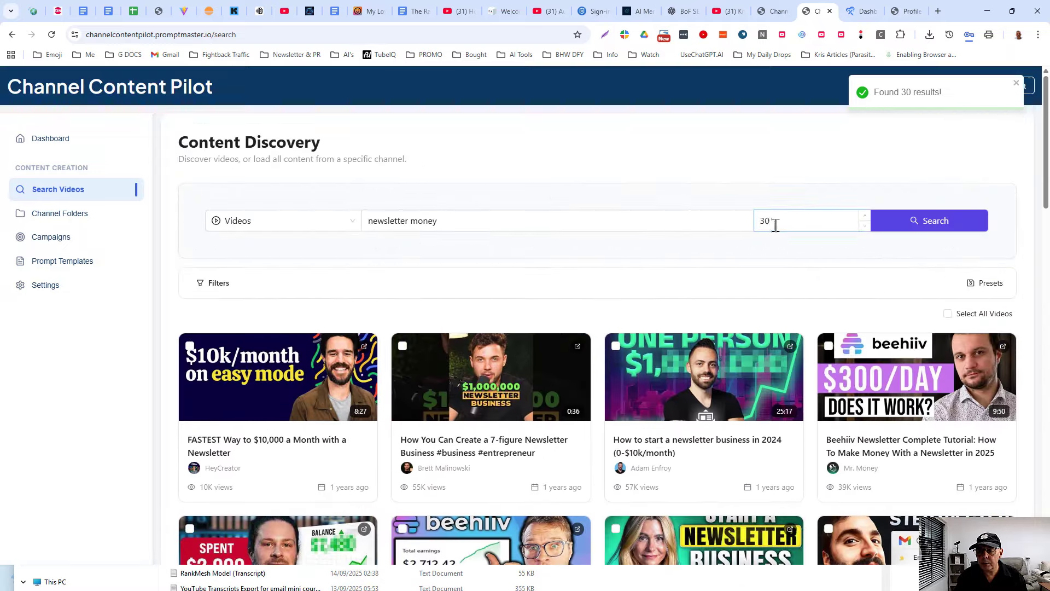
{"action": "left_click", "coordinate": [760, 219]}
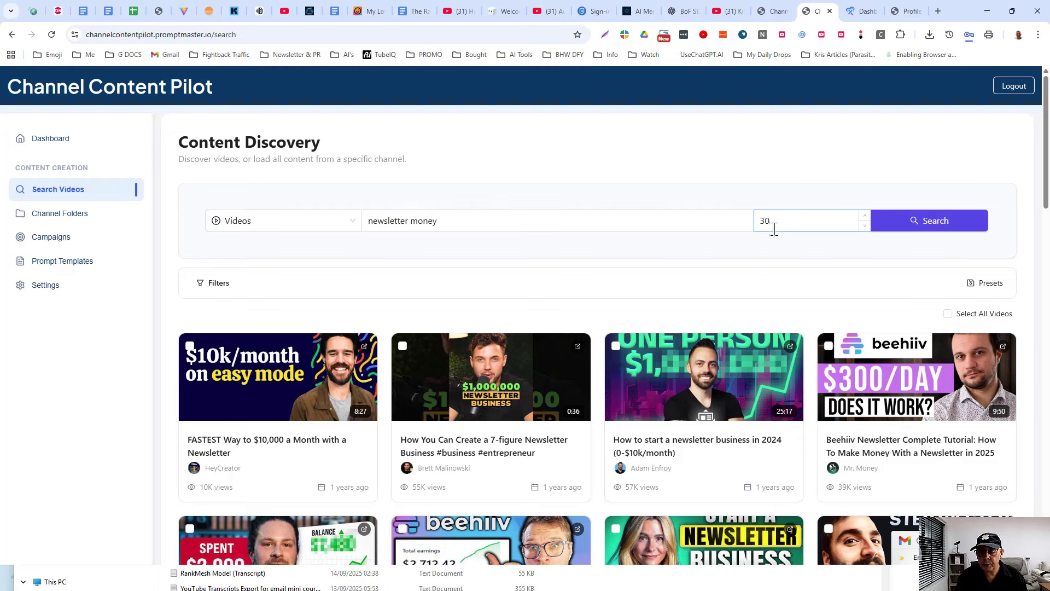
Show the search filters and limit the results to videos uploaded this year with a duration of 4-20 minutes.
{"action": "scroll", "coordinate": [820, 208], "scroll_direction": "down", "scroll_amount": 1}
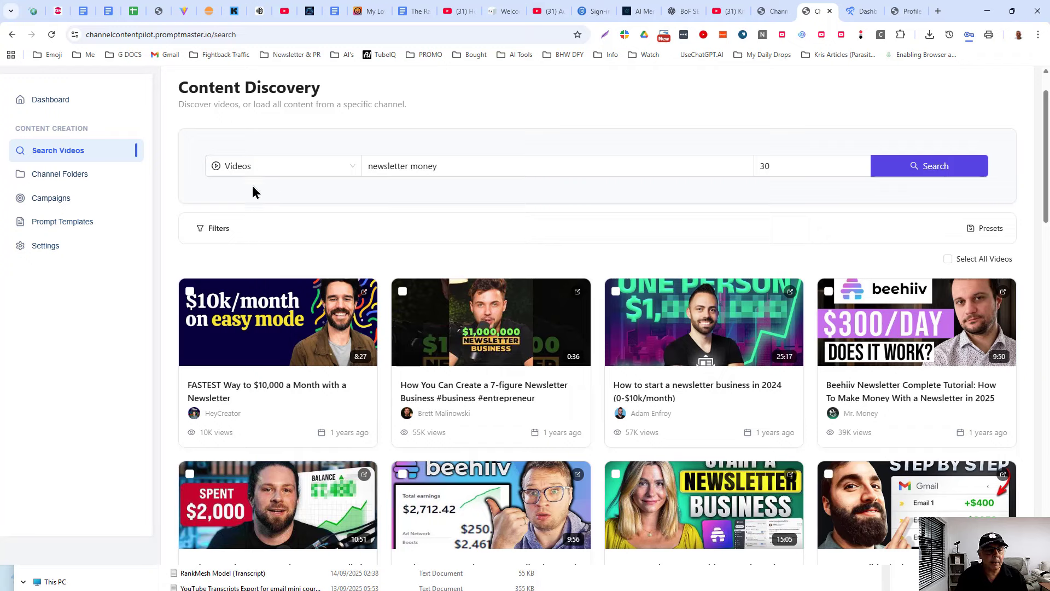
{"action": "left_click", "coordinate": [203, 229]}
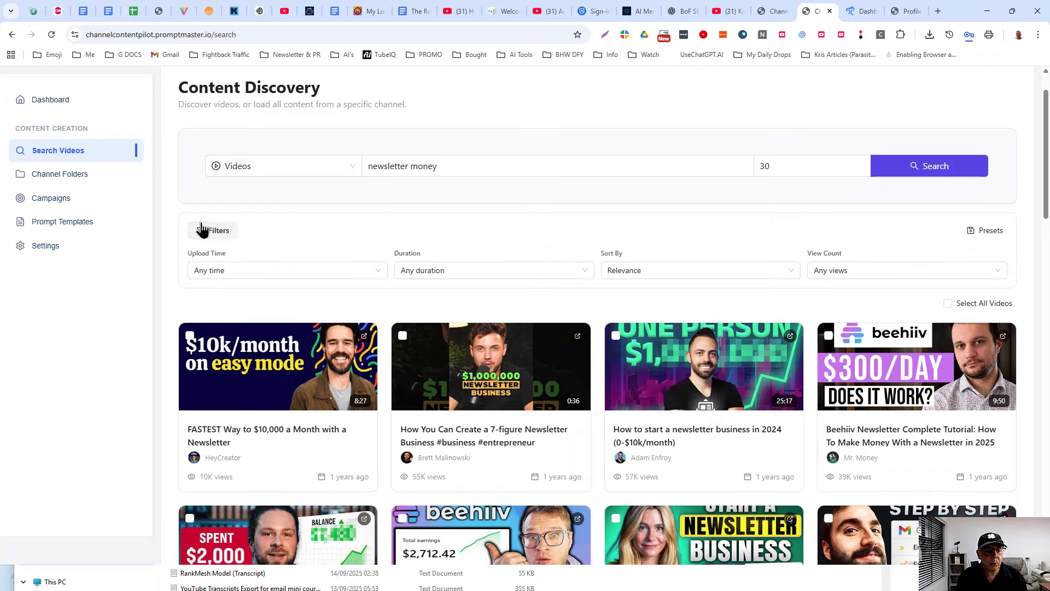
{"action": "scroll", "coordinate": [379, 254], "scroll_direction": "down", "scroll_amount": 2}
{"action": "left_click", "coordinate": [323, 167]}
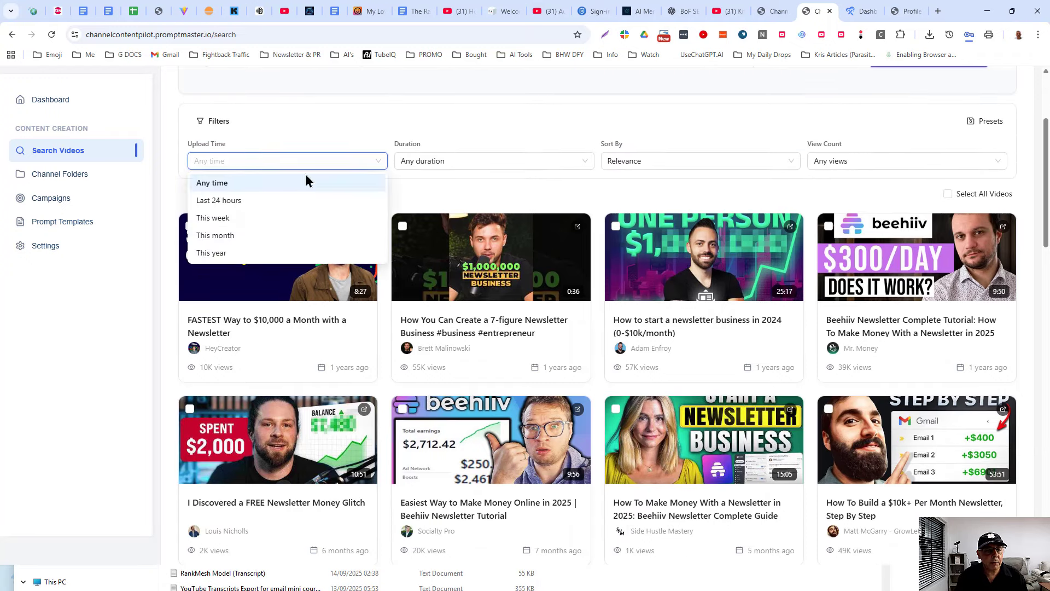
{"action": "left_click", "coordinate": [210, 253]}
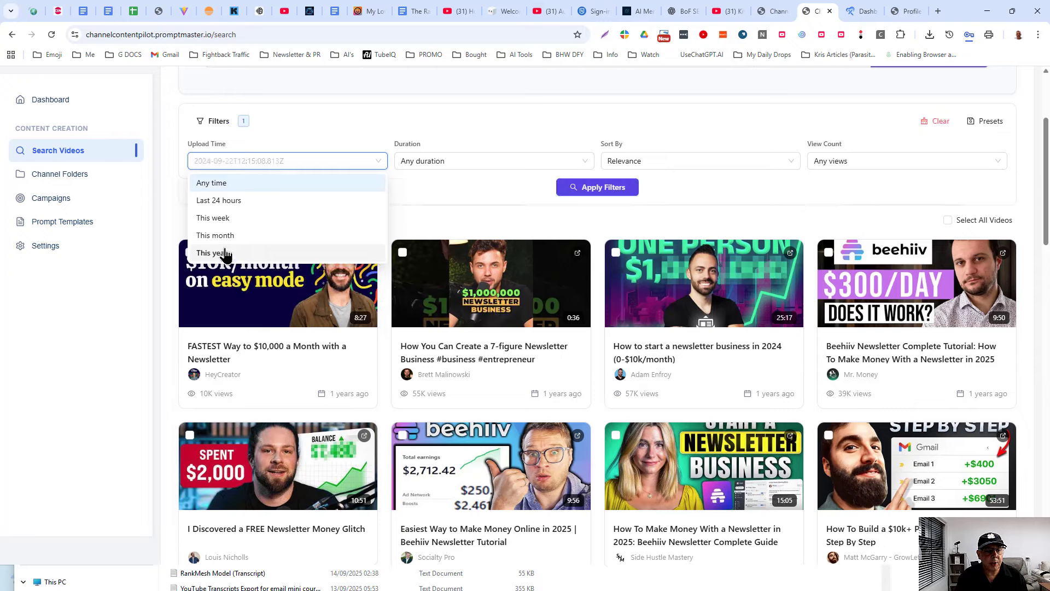
{"action": "left_click", "coordinate": [487, 160]}
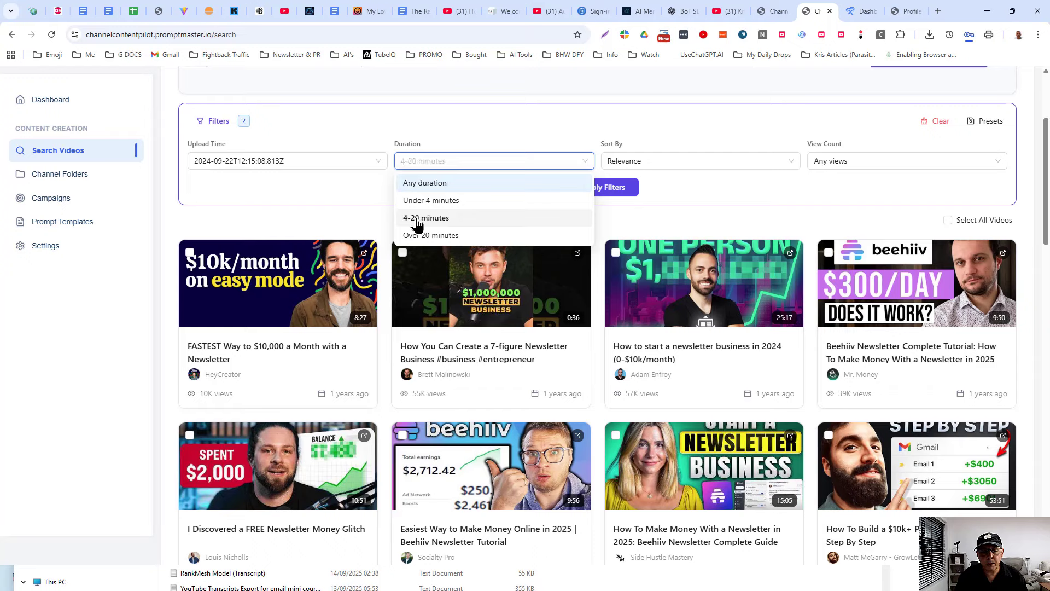
{"action": "left_click", "coordinate": [422, 218]}
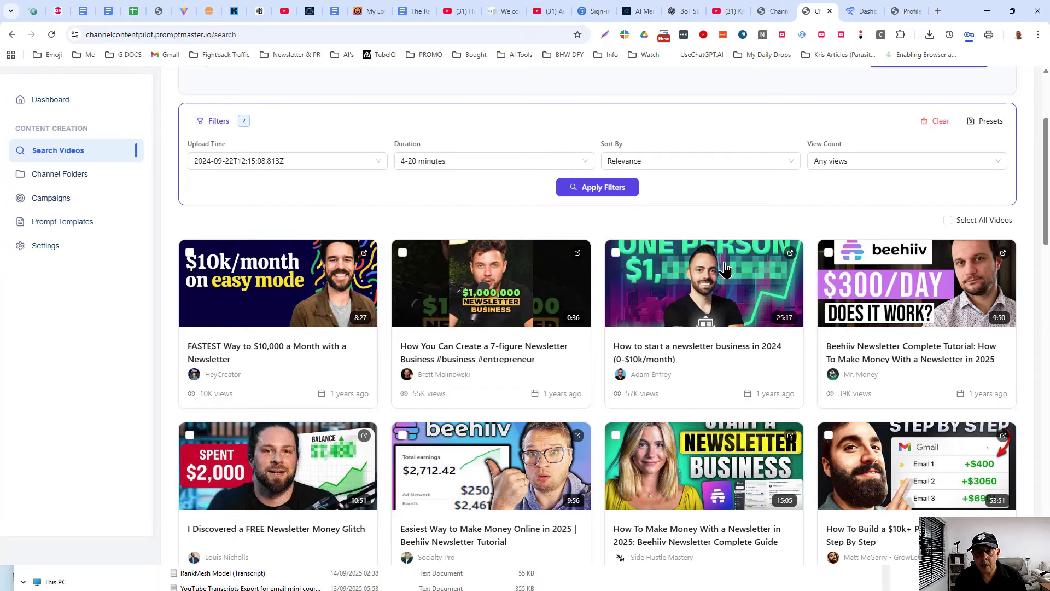
Set the view count filter to 1K+ views and apply the filters to the newsletter money search.
{"action": "scroll", "coordinate": [722, 262], "scroll_direction": "up", "scroll_amount": 1}
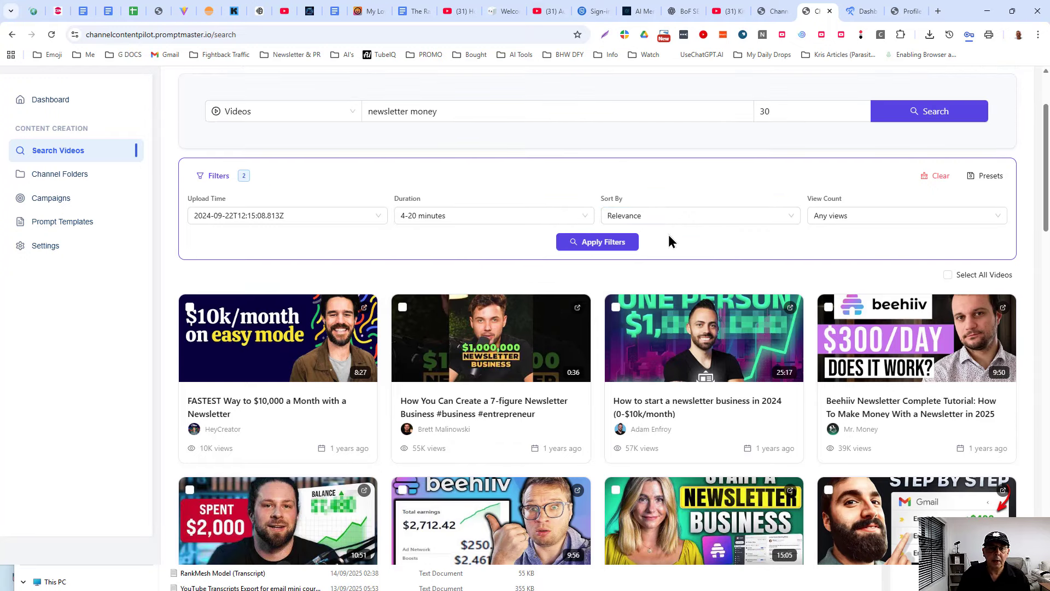
{"action": "scroll", "coordinate": [668, 339], "scroll_direction": "down", "scroll_amount": 1}
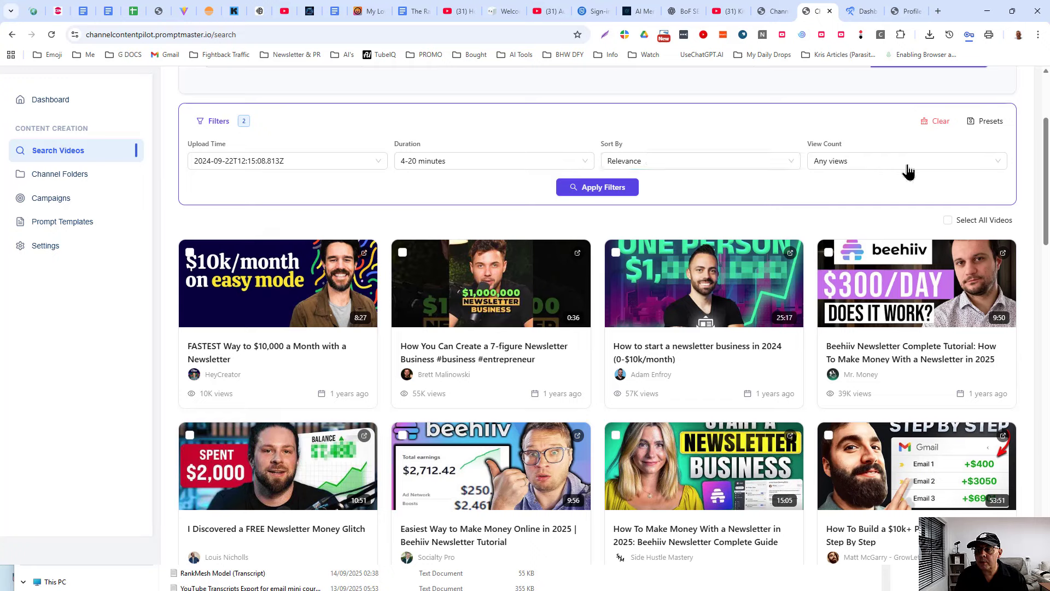
{"action": "left_click", "coordinate": [839, 160]}
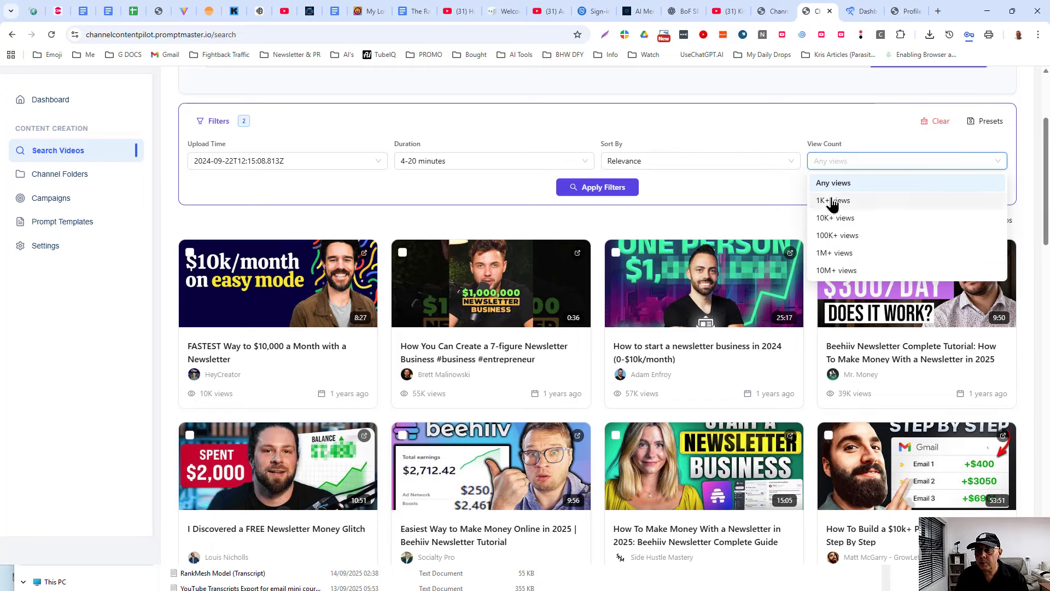
{"action": "left_click", "coordinate": [831, 201]}
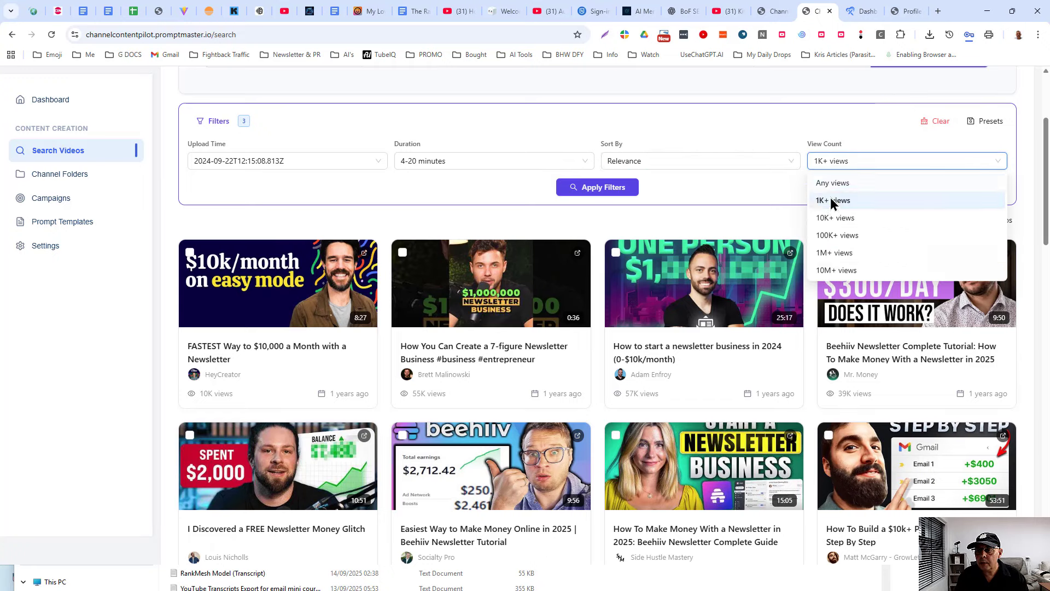
{"action": "left_click", "coordinate": [613, 188]}
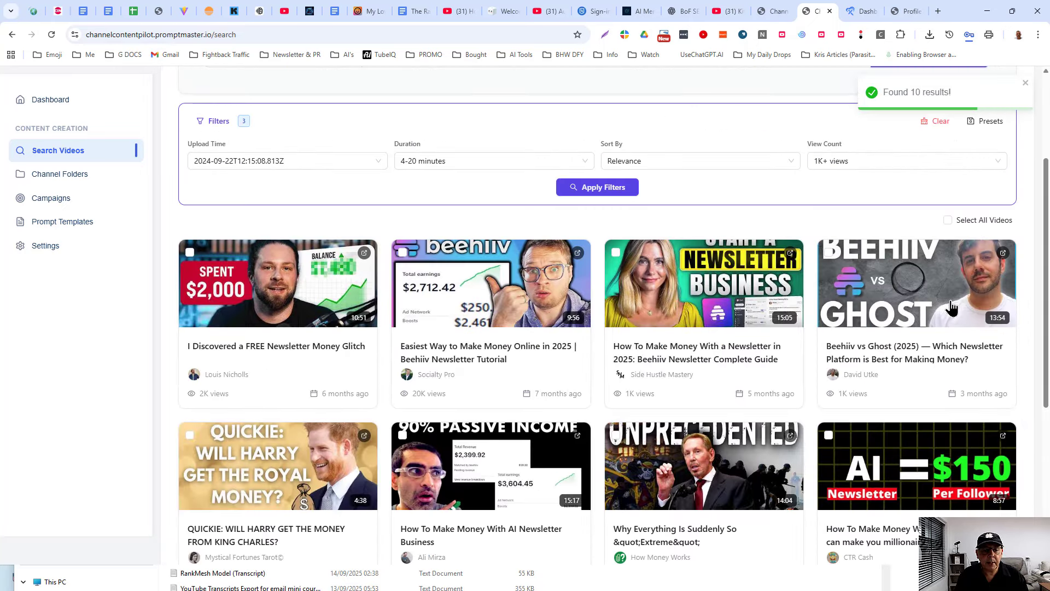
Review the filtered videos and select all of them.
{"action": "scroll", "coordinate": [952, 307], "scroll_direction": "down", "scroll_amount": 2}
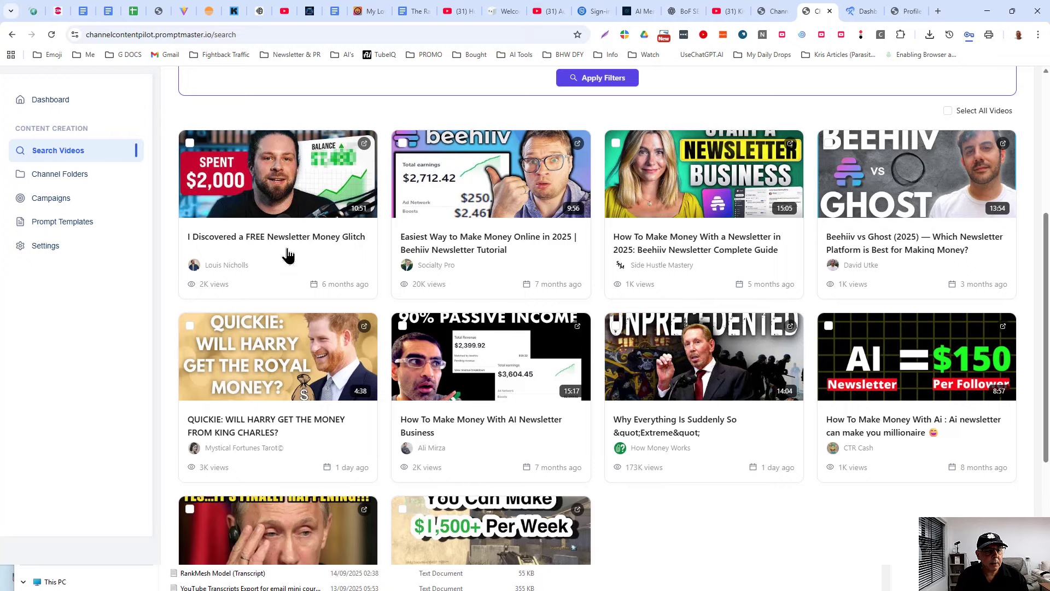
{"action": "scroll", "coordinate": [288, 253], "scroll_direction": "down", "scroll_amount": 1}
{"action": "scroll", "coordinate": [322, 195], "scroll_direction": "down", "scroll_amount": 1}
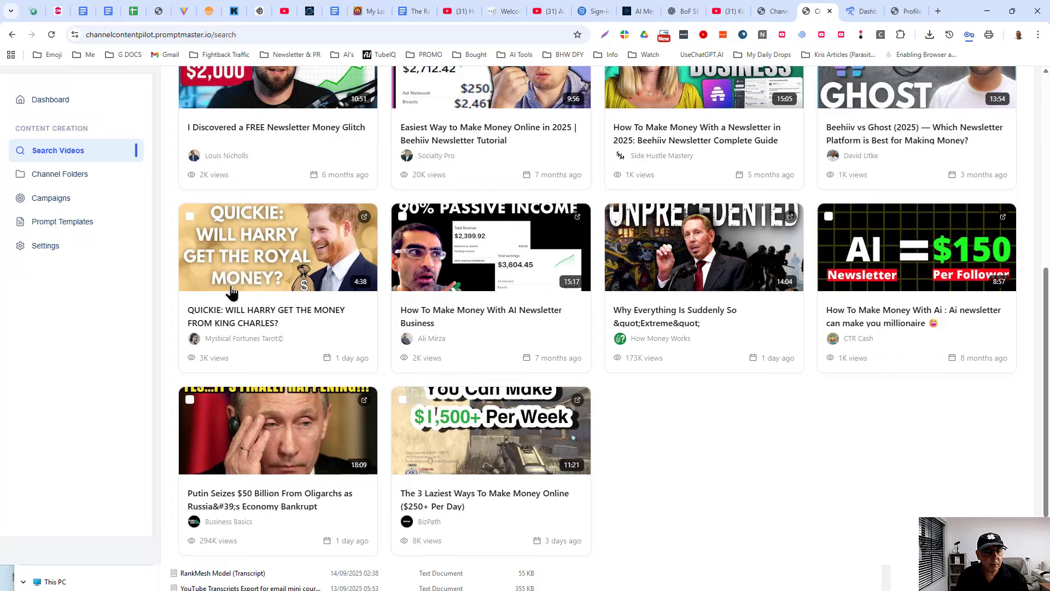
{"action": "scroll", "coordinate": [274, 235], "scroll_direction": "up", "scroll_amount": 2}
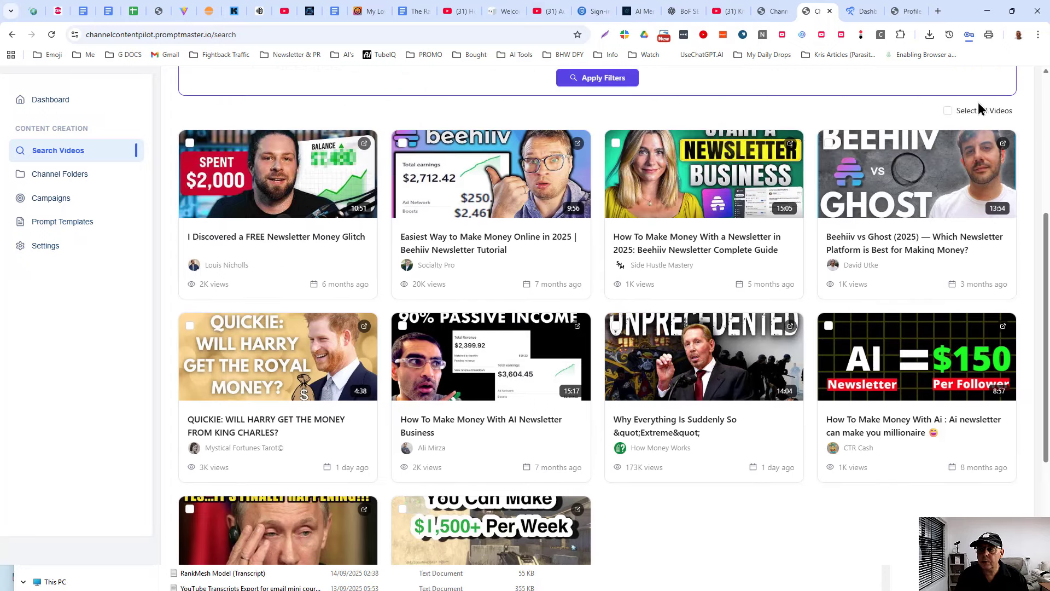
{"action": "left_click", "coordinate": [948, 111]}
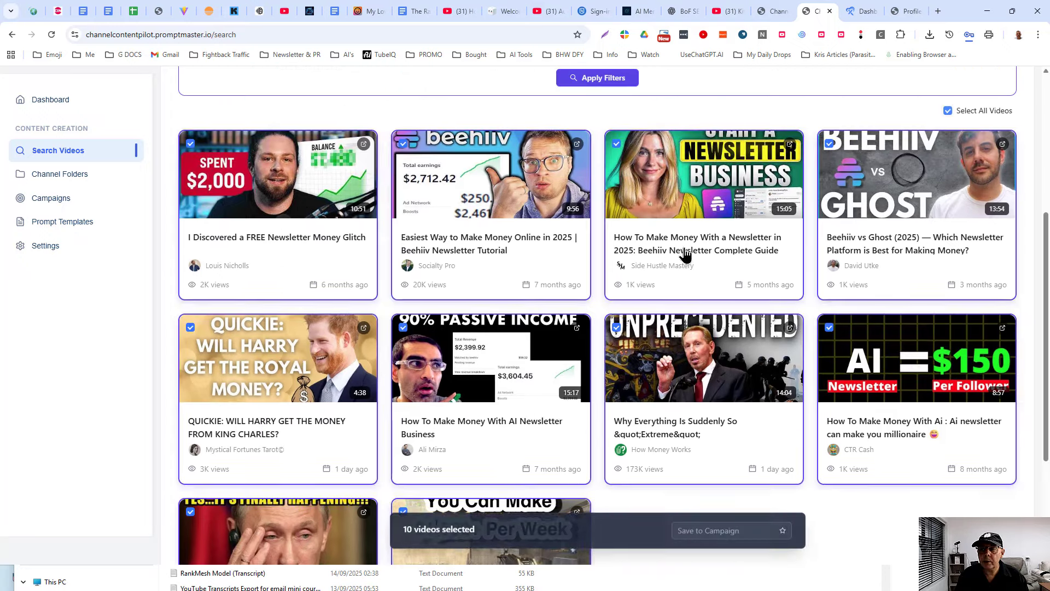
Deselect the off-topic videos about Harry and King Charles, Putin seizing $50 billion, and "Why Everything Is Suddenly So Extreme".
{"action": "scroll", "coordinate": [685, 254], "scroll_direction": "down", "scroll_amount": 2}
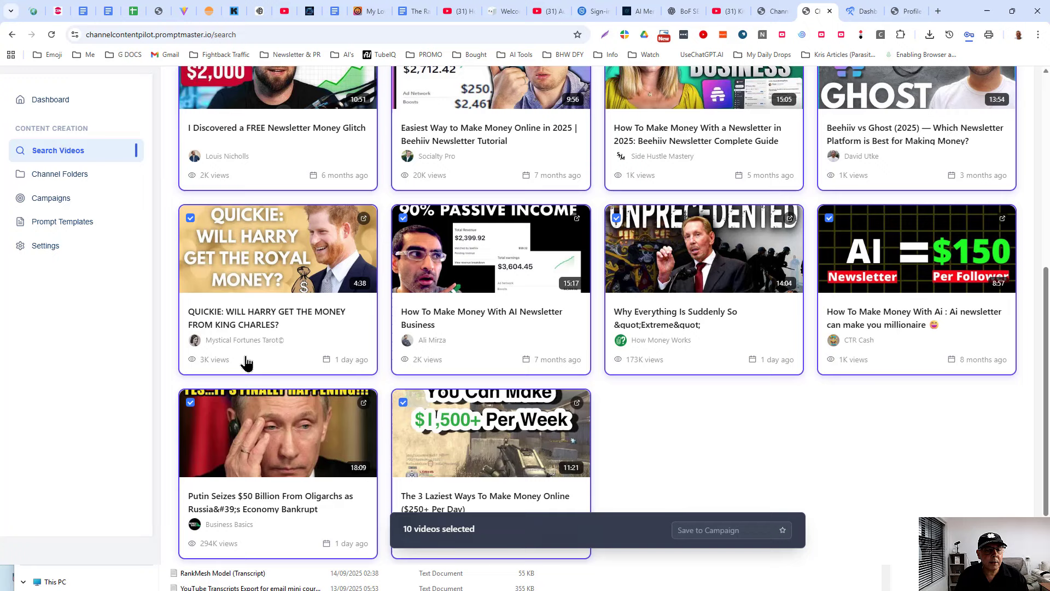
{"action": "left_click", "coordinate": [190, 218]}
{"action": "scroll", "coordinate": [689, 378], "scroll_direction": "down", "scroll_amount": 2}
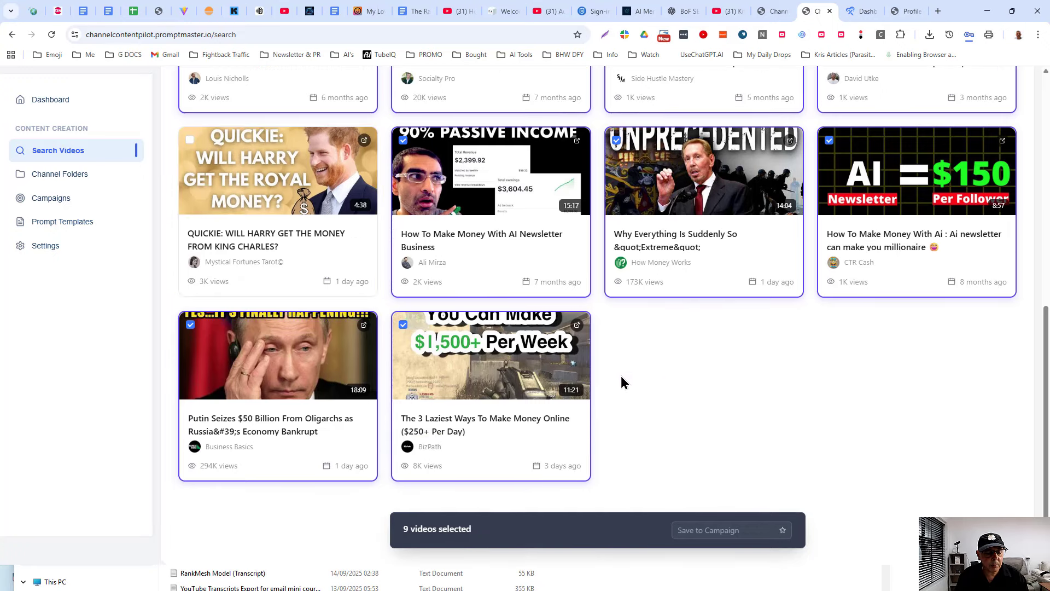
{"action": "left_click", "coordinate": [191, 326]}
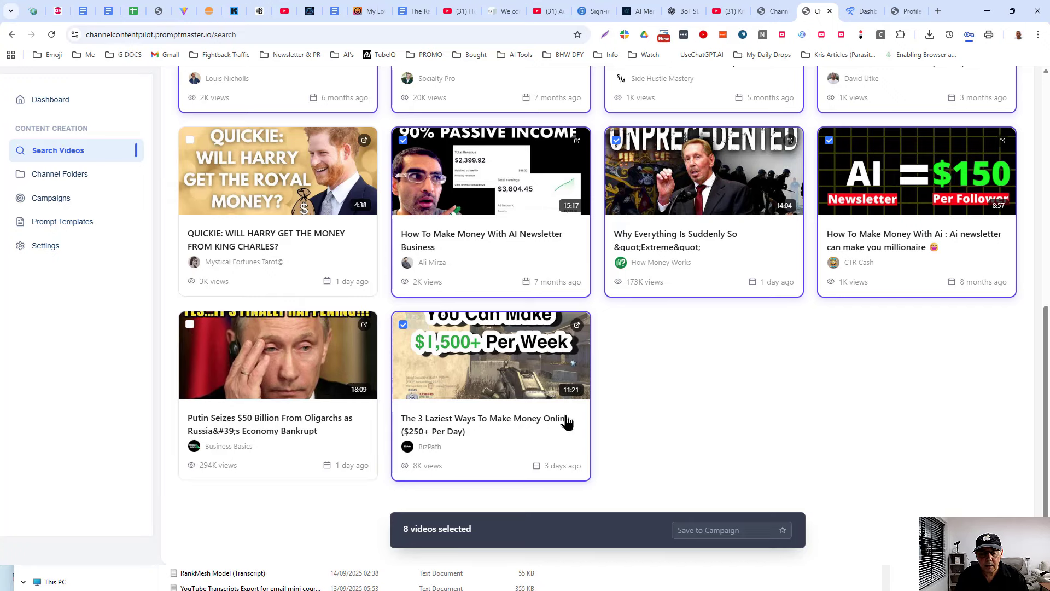
{"action": "scroll", "coordinate": [550, 405], "scroll_direction": "up", "scroll_amount": 1}
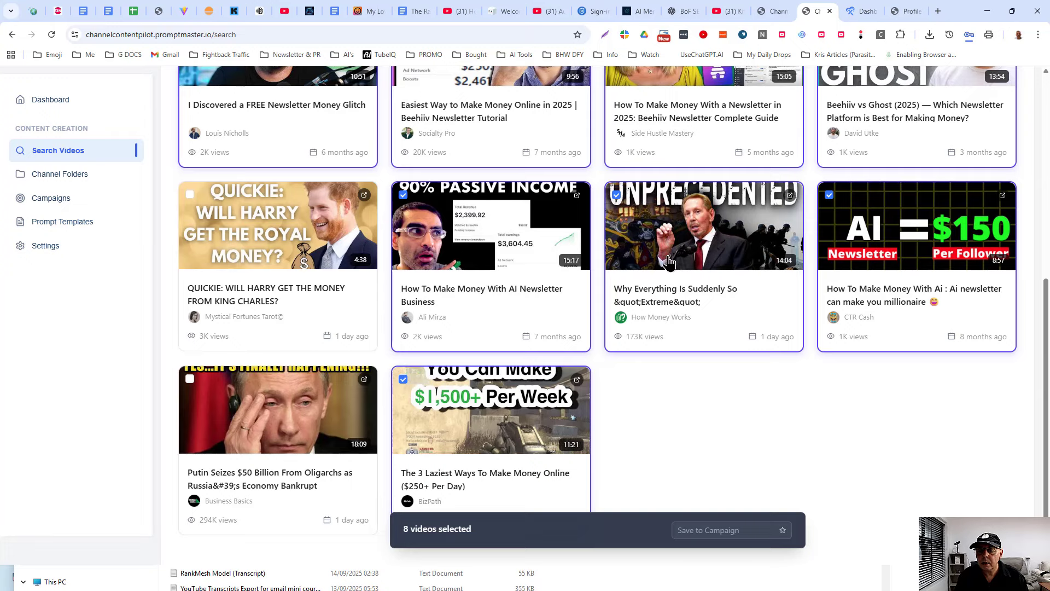
{"action": "left_click", "coordinate": [615, 189]}
{"action": "scroll", "coordinate": [890, 335], "scroll_direction": "up", "scroll_amount": 1}
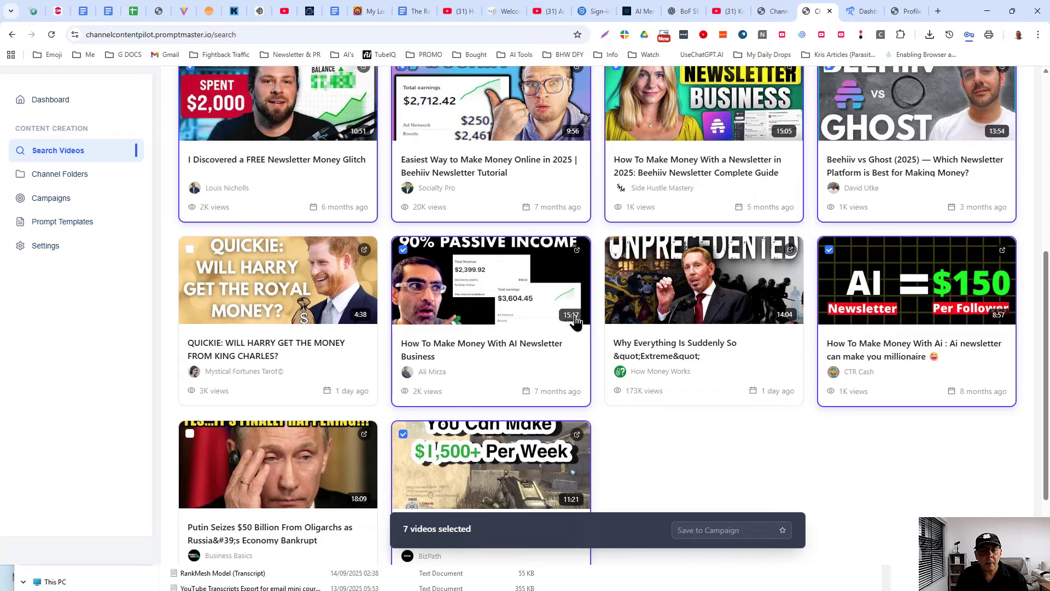
Save the selected videos to a new campaign named "Newsletter money".
{"action": "scroll", "coordinate": [629, 326], "scroll_direction": "up", "scroll_amount": 1}
{"action": "scroll", "coordinate": [485, 403], "scroll_direction": "up", "scroll_amount": 2}
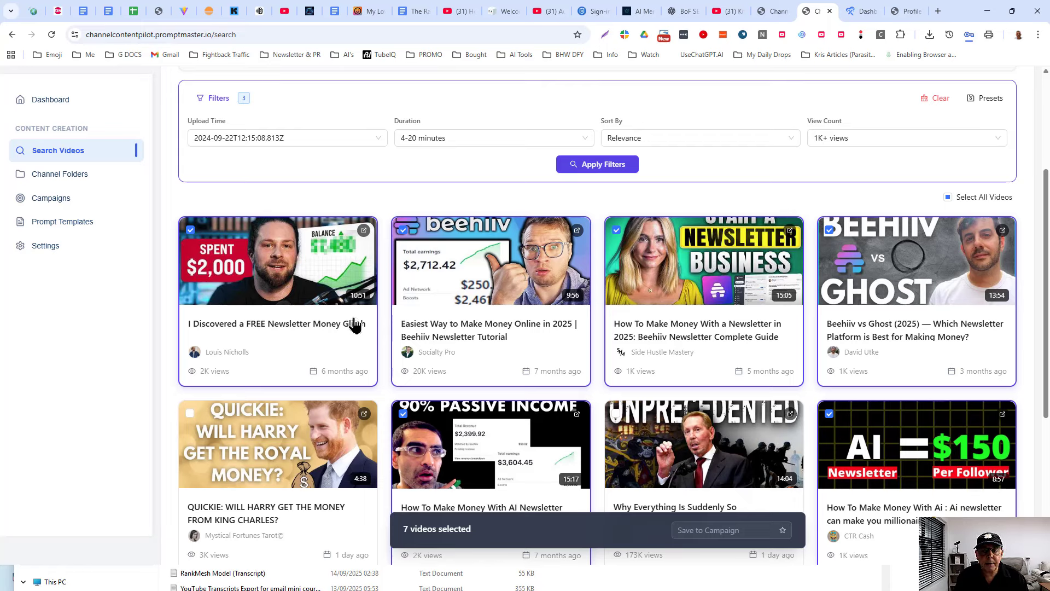
{"action": "scroll", "coordinate": [784, 232], "scroll_direction": "down", "scroll_amount": 4}
{"action": "scroll", "coordinate": [763, 260], "scroll_direction": "up", "scroll_amount": 4}
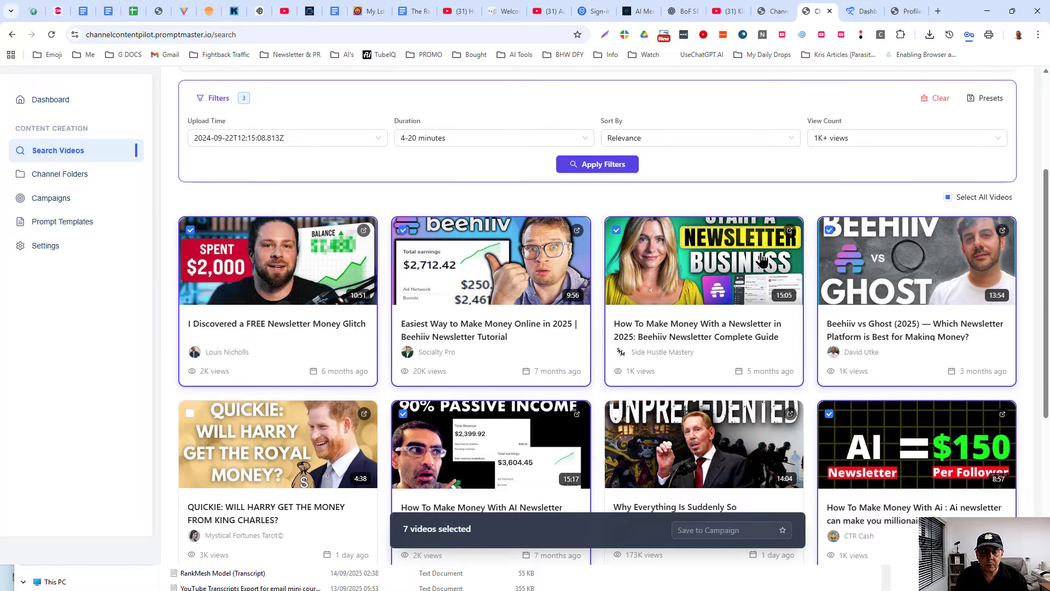
{"action": "left_click", "coordinate": [699, 537]}
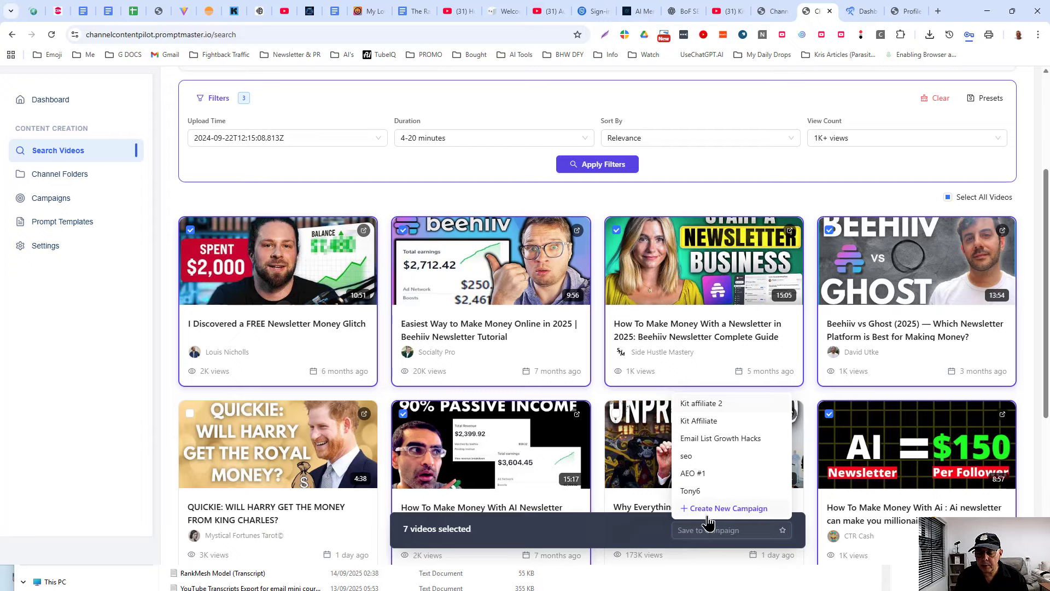
{"action": "left_click", "coordinate": [704, 508]}
{"action": "left_click", "coordinate": [476, 158]}
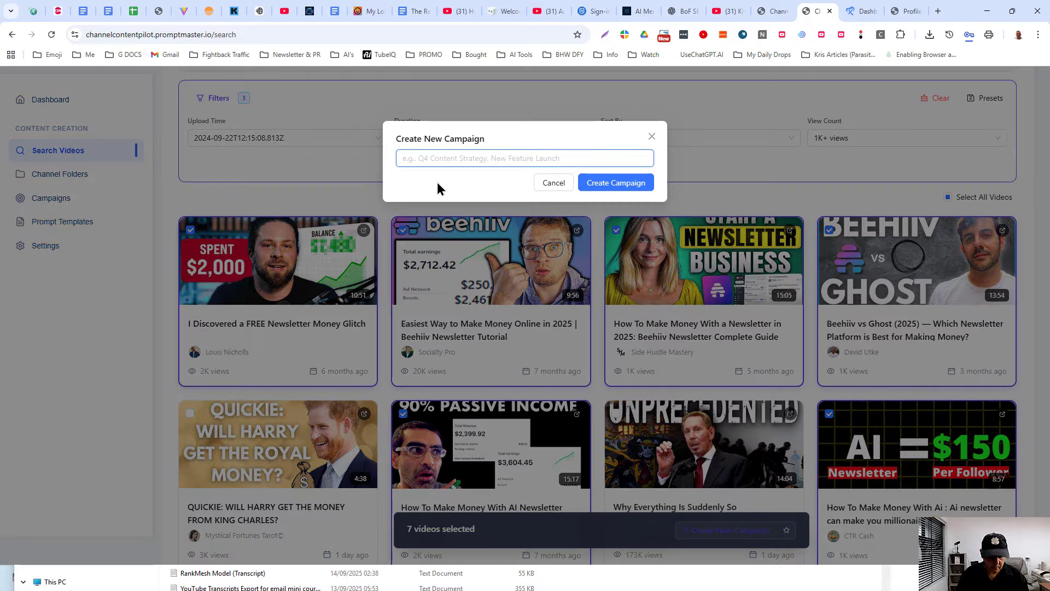
{"action": "type", "text": "New"}
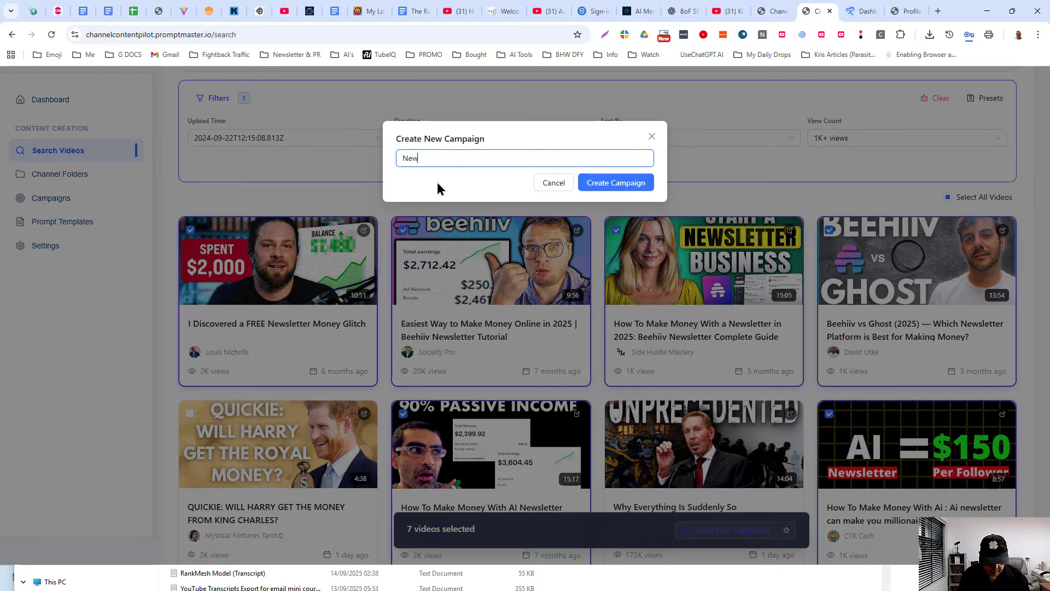
{"action": "type", "text": "sletter money"}
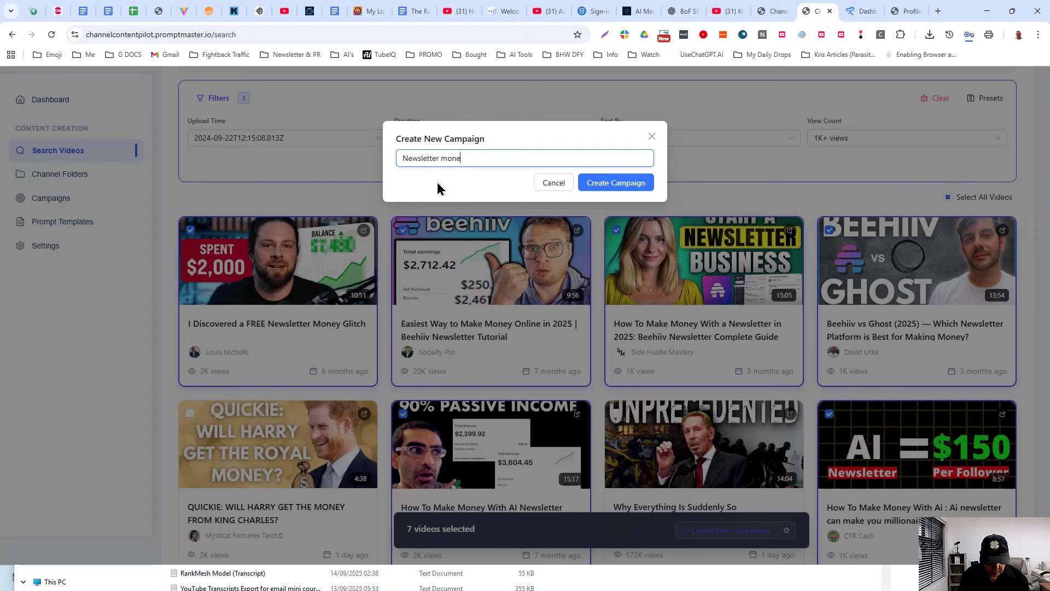
{"action": "left_click", "coordinate": [621, 184]}
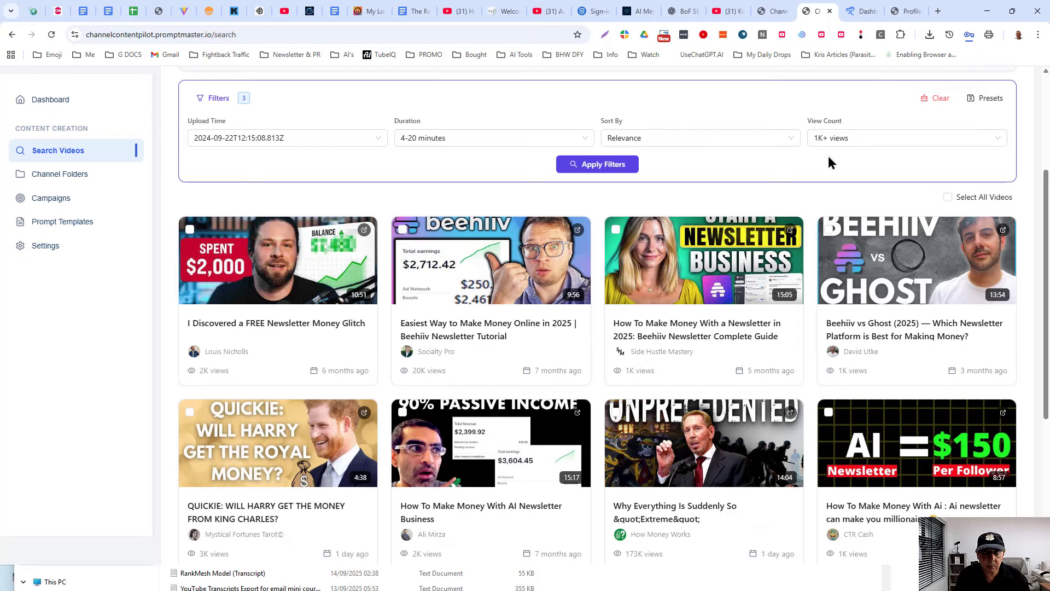
Open the "Newsletter money" campaign from the content campaigns to show its saved videos.
{"action": "scroll", "coordinate": [690, 186], "scroll_direction": "down", "scroll_amount": 1}
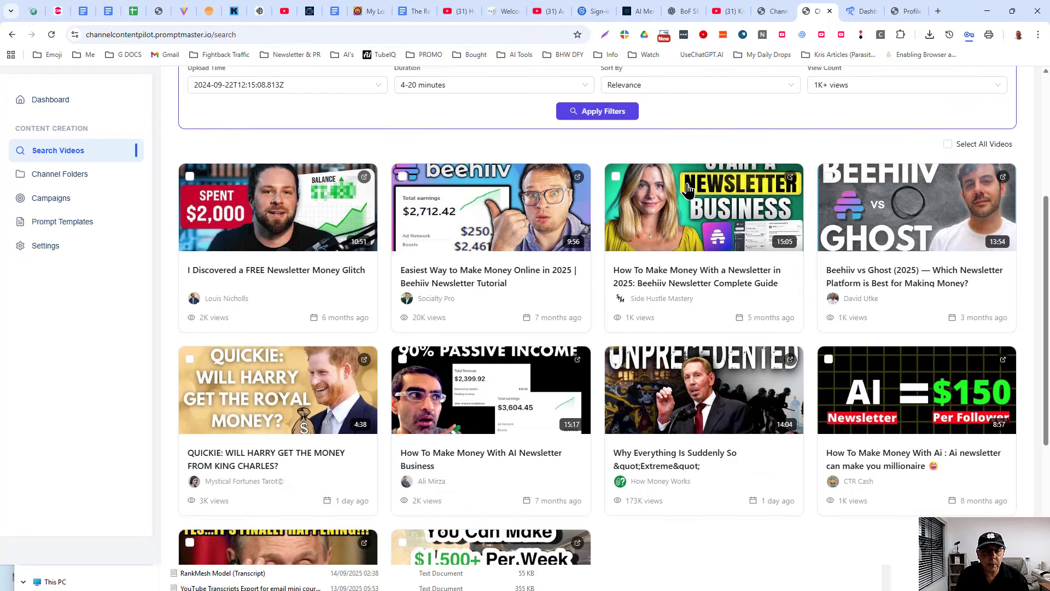
{"action": "scroll", "coordinate": [688, 187], "scroll_direction": "up", "scroll_amount": 1}
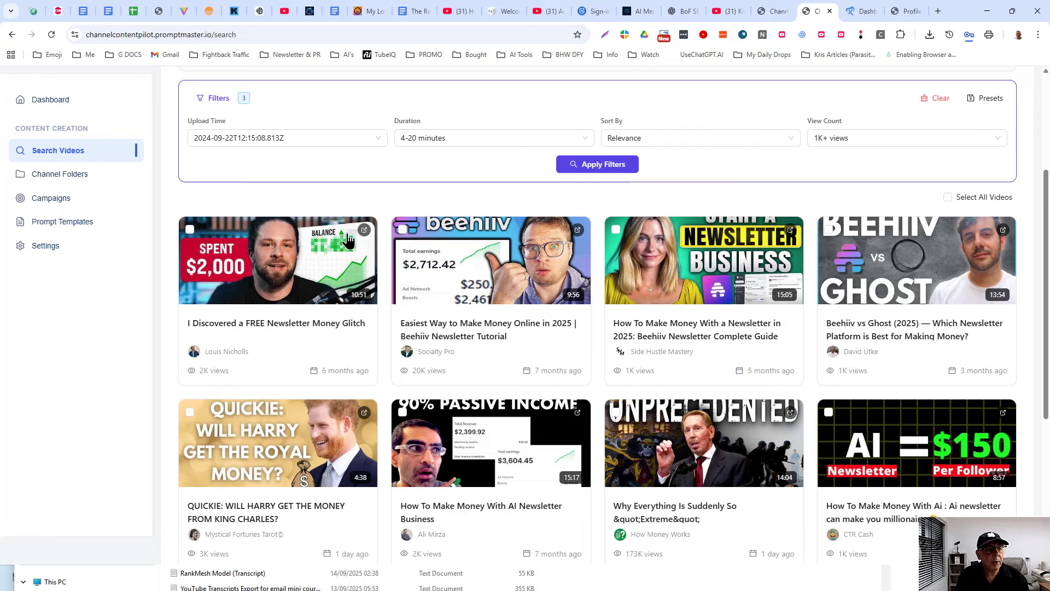
{"action": "left_click", "coordinate": [47, 200]}
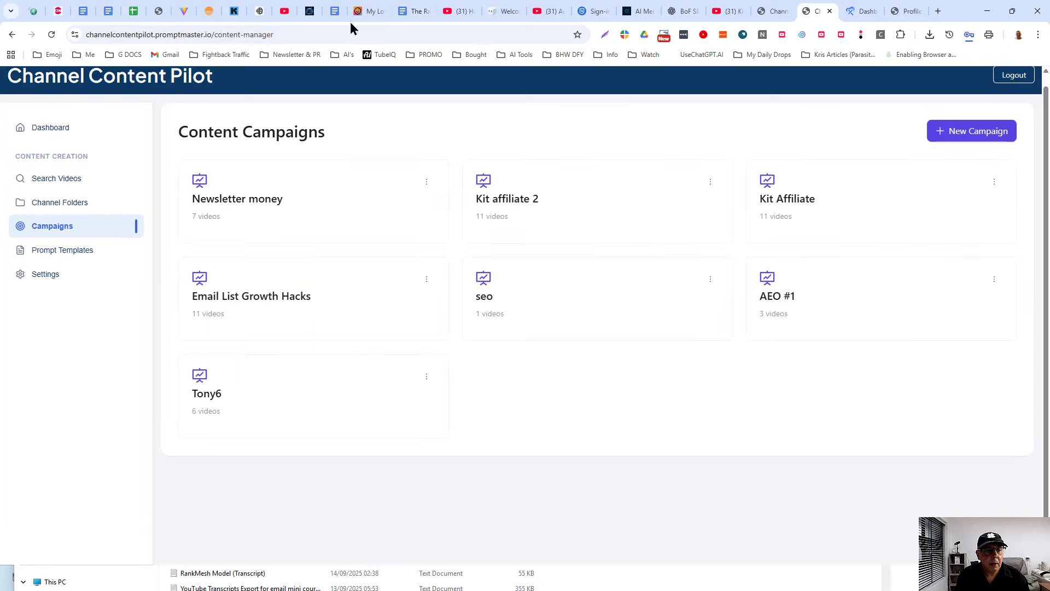
{"action": "left_click", "coordinate": [244, 200]}
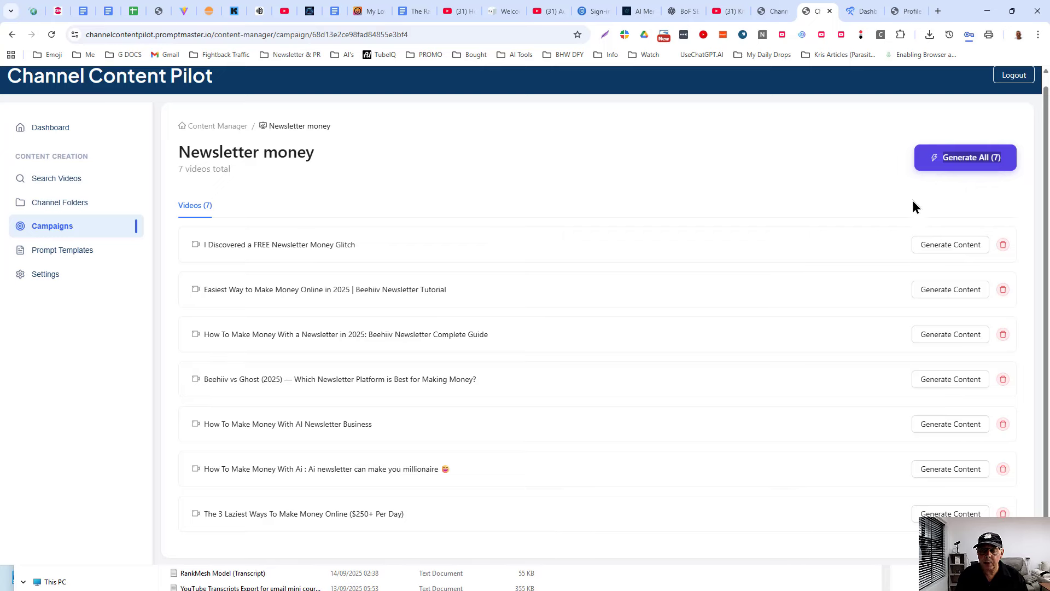
Start generating content for "I Discovered a FREE Newsletter Money Glitch" and set the writing style to "TH Style and tone (Direct and conversational)".
{"action": "left_click", "coordinate": [946, 248]}
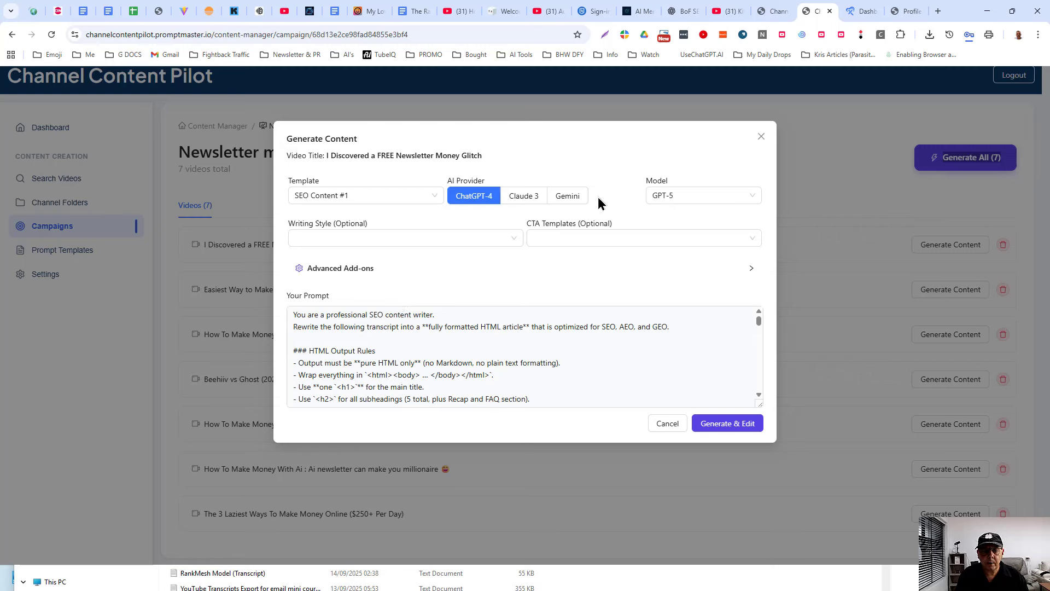
{"action": "left_click", "coordinate": [460, 327]}
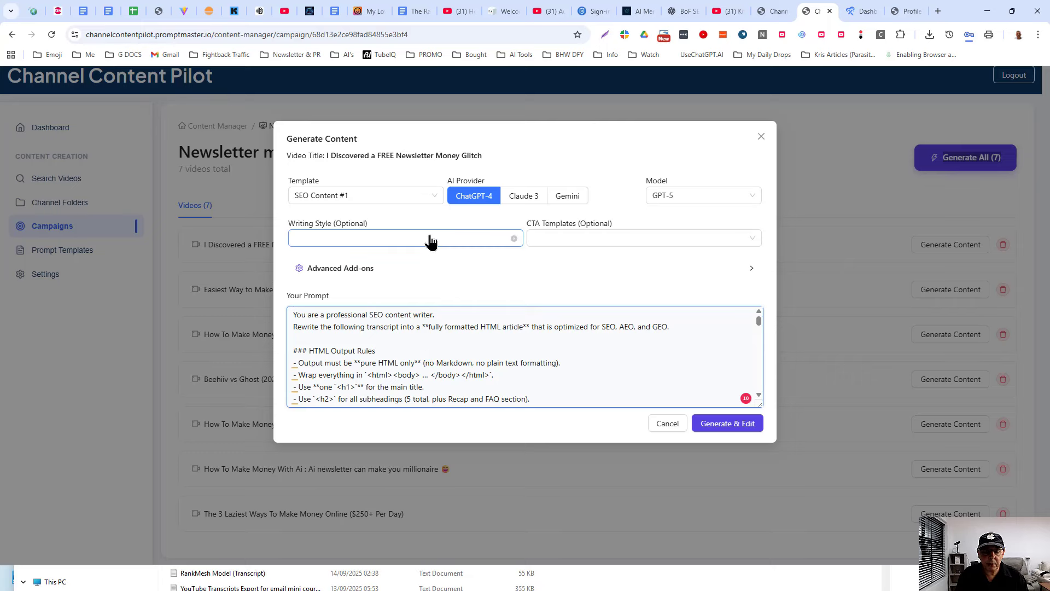
{"action": "left_click", "coordinate": [412, 241]}
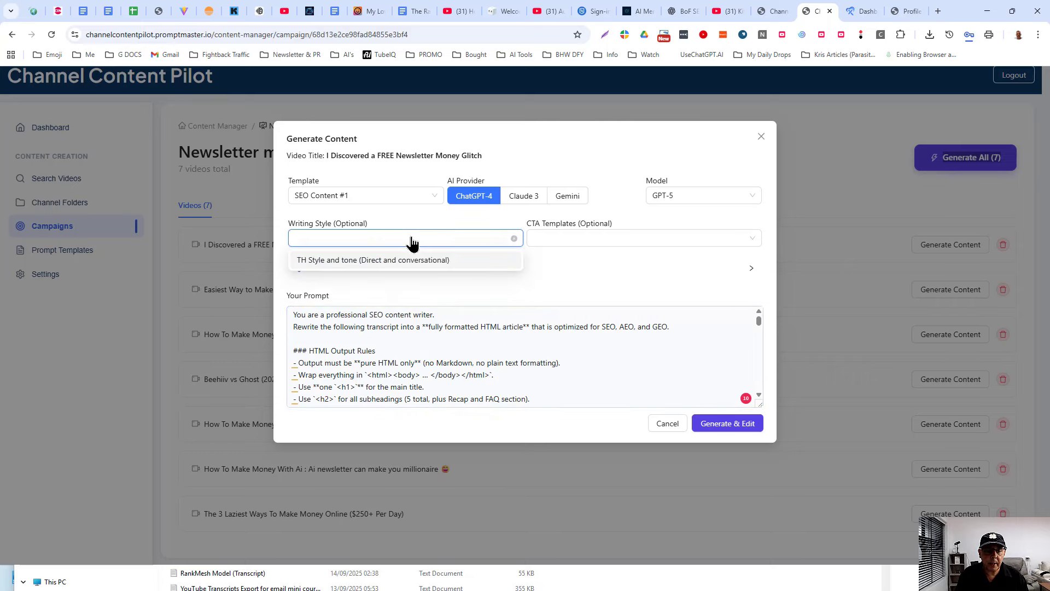
{"action": "left_click", "coordinate": [395, 261]}
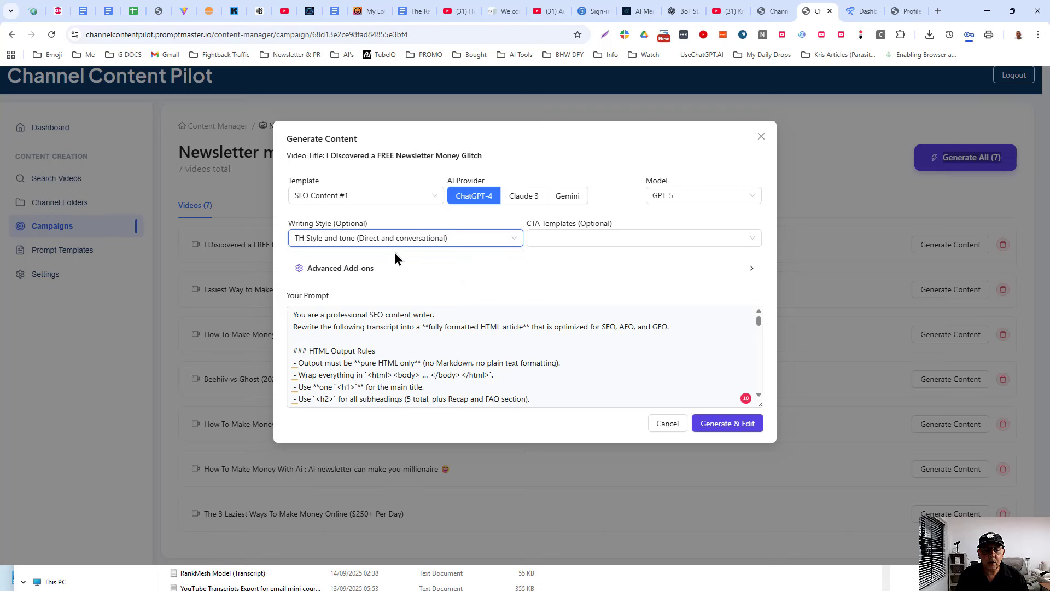
{"action": "left_click", "coordinate": [568, 351]}
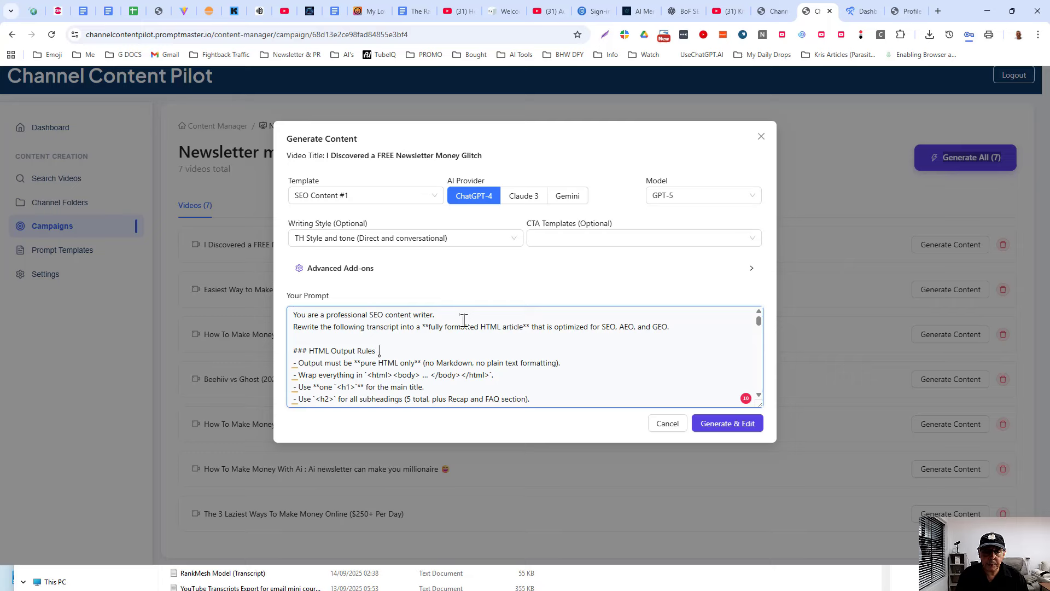
Set the CTA template to "General (Social, Giveaway, Newsletter)".
{"action": "left_click", "coordinate": [565, 240]}
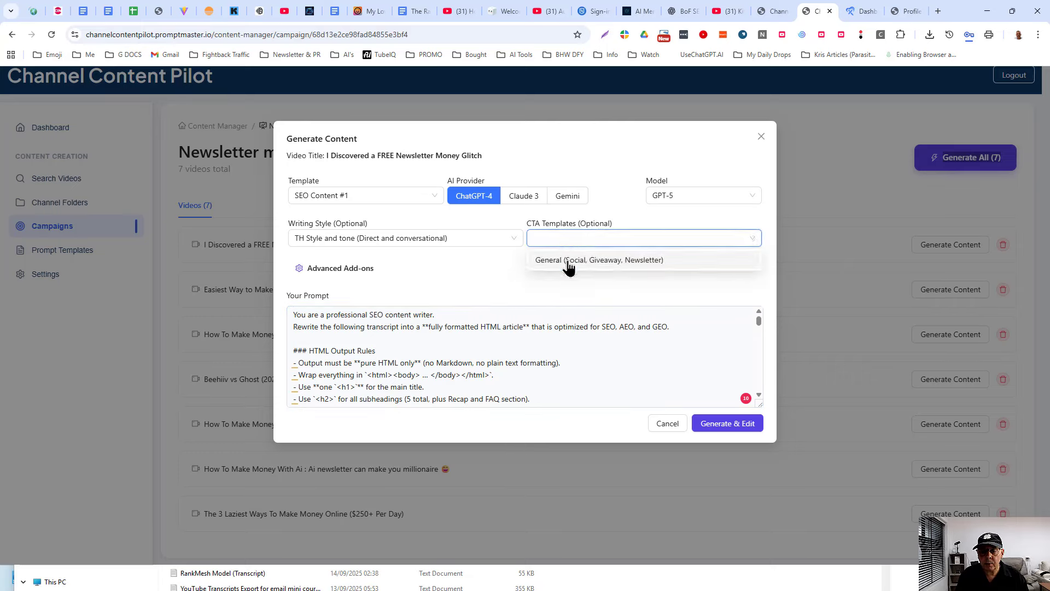
{"action": "left_click", "coordinate": [567, 262]}
{"action": "left_click", "coordinate": [700, 238]}
{"action": "left_click", "coordinate": [664, 262]}
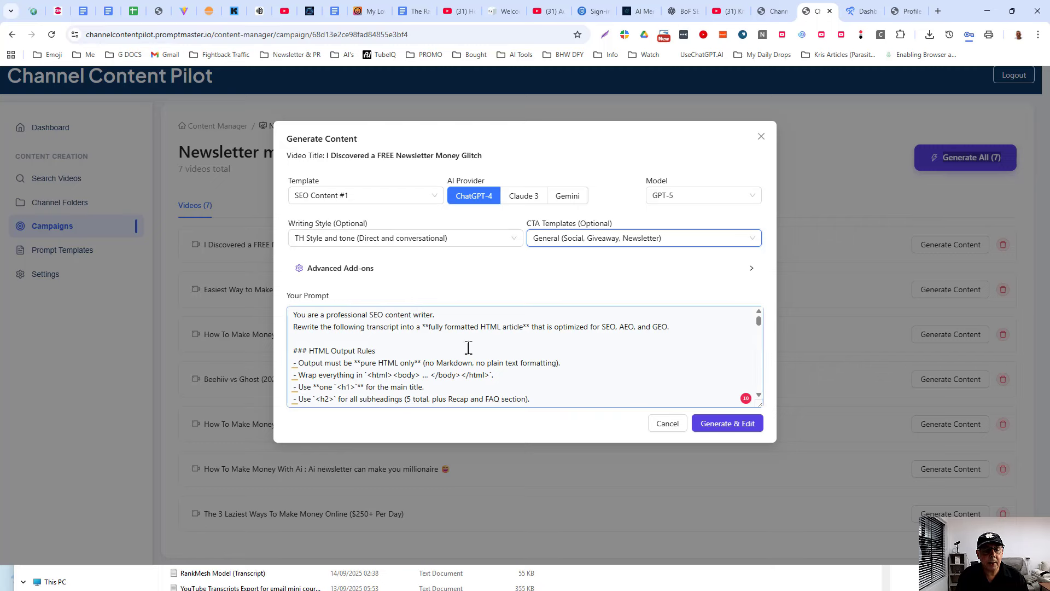
Enable the TL;DR Summary Block and Platform-specific Rewrites add-ons, leaving Table of Contents off.
{"action": "left_click", "coordinate": [299, 269]}
{"action": "scroll", "coordinate": [469, 323], "scroll_direction": "down", "scroll_amount": 2}
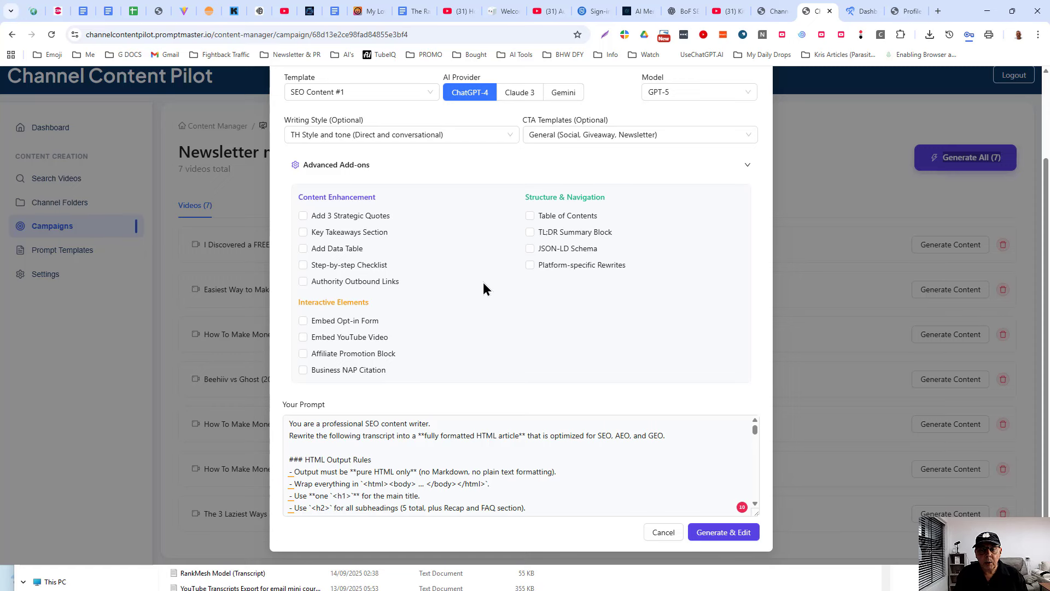
{"action": "left_click", "coordinate": [530, 216]}
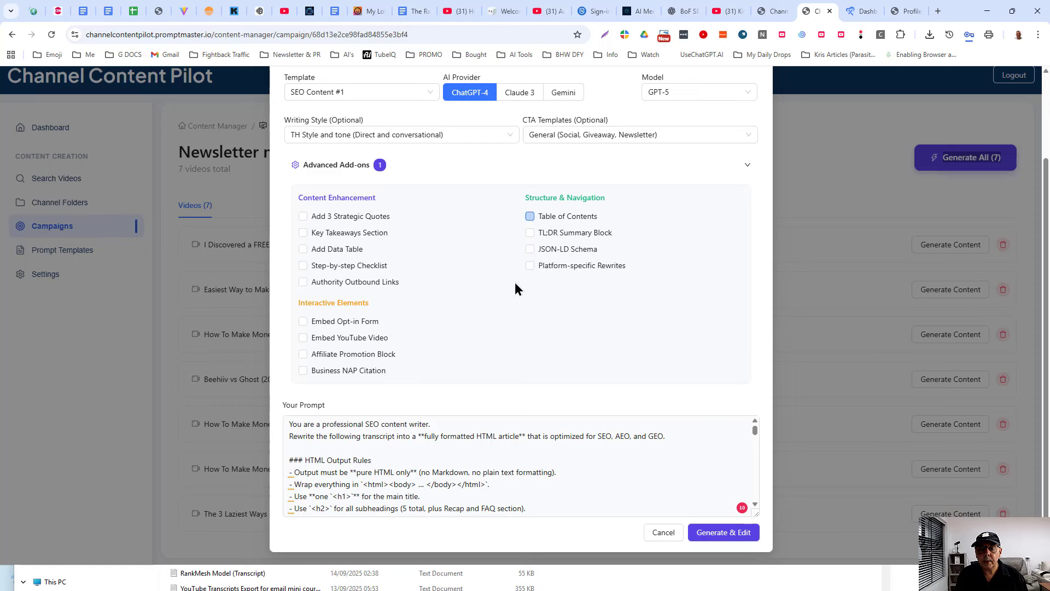
{"action": "left_click", "coordinate": [530, 233]}
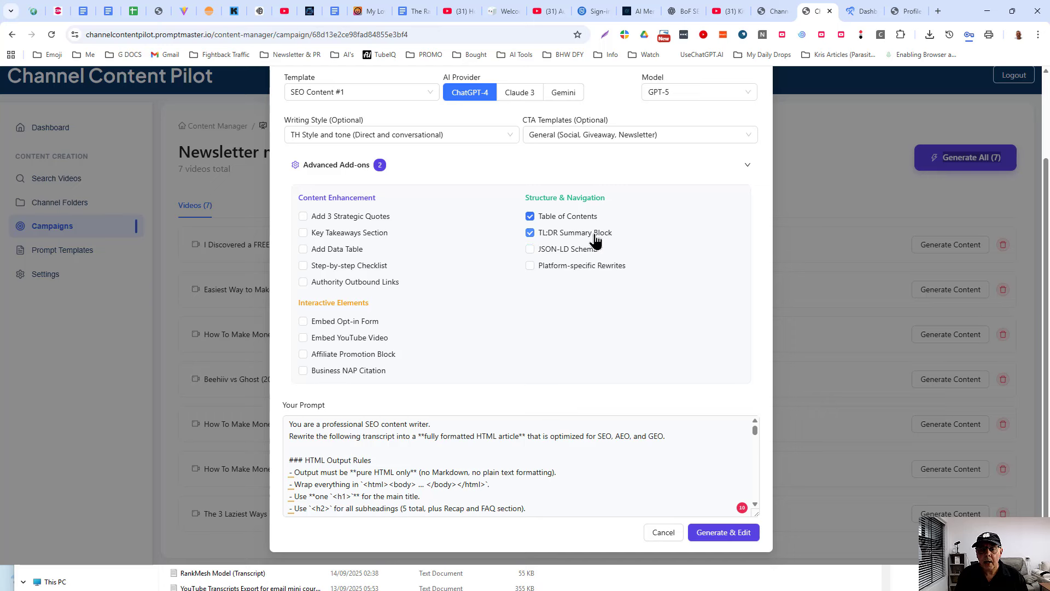
{"action": "left_click", "coordinate": [529, 216]}
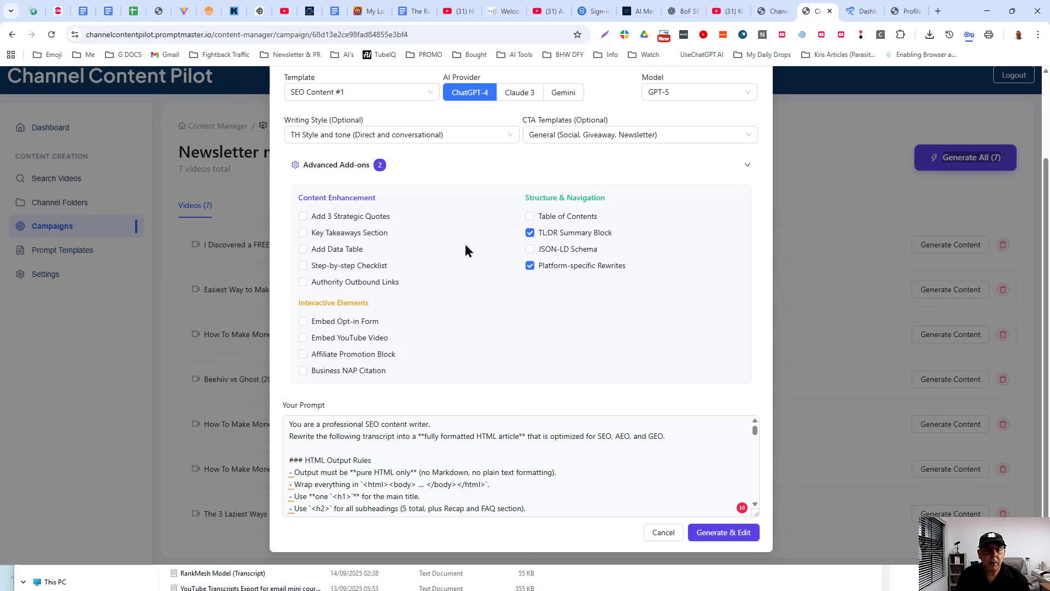
{"action": "scroll", "coordinate": [533, 361], "scroll_direction": "up", "scroll_amount": 1}
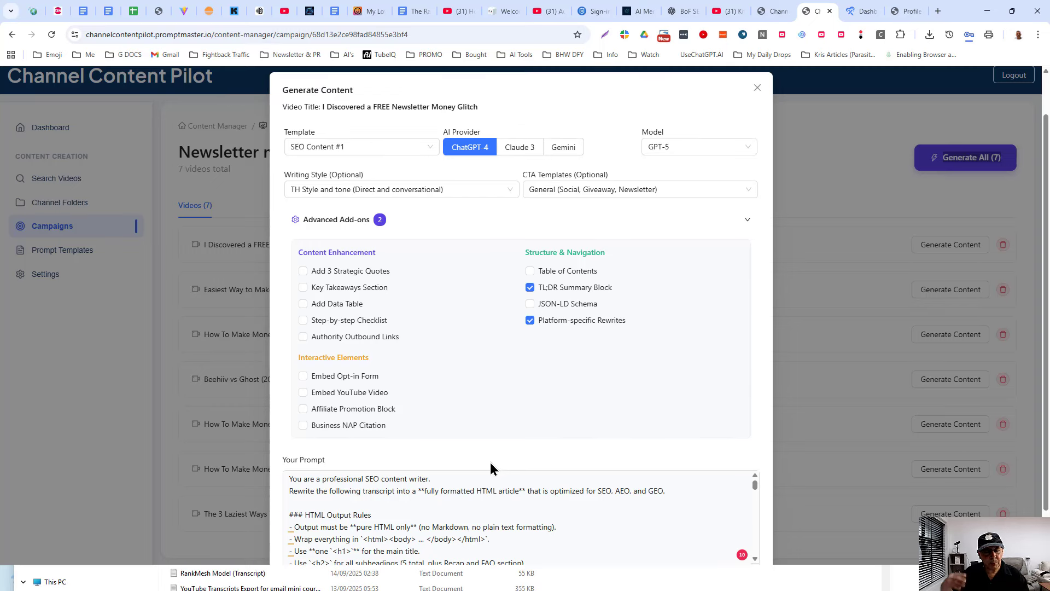
{"action": "left_click", "coordinate": [454, 473]}
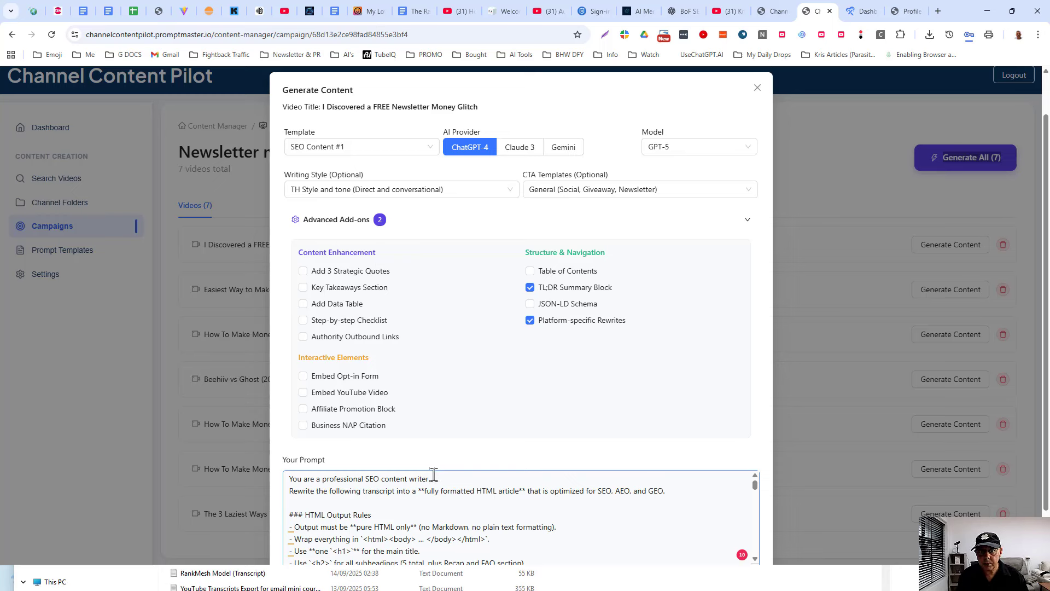
{"action": "left_click", "coordinate": [520, 408]}
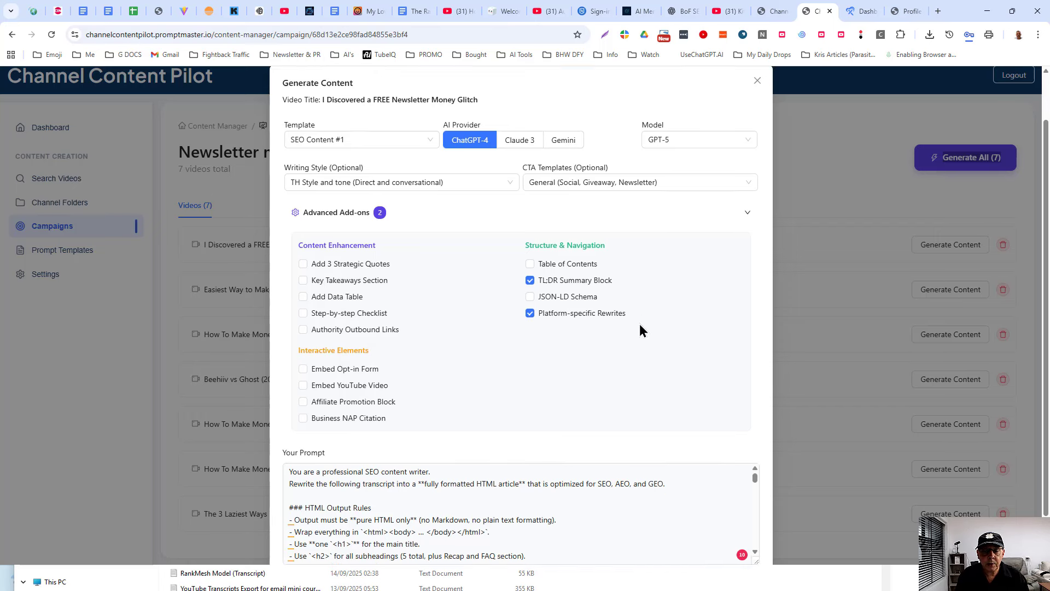
Enable the content enhancements Add 3 Strategic Quotes, Key Takeaways Section, Step-by-step Checklist and Authority Outbound Links.
{"action": "scroll", "coordinate": [638, 325], "scroll_direction": "down", "scroll_amount": 1}
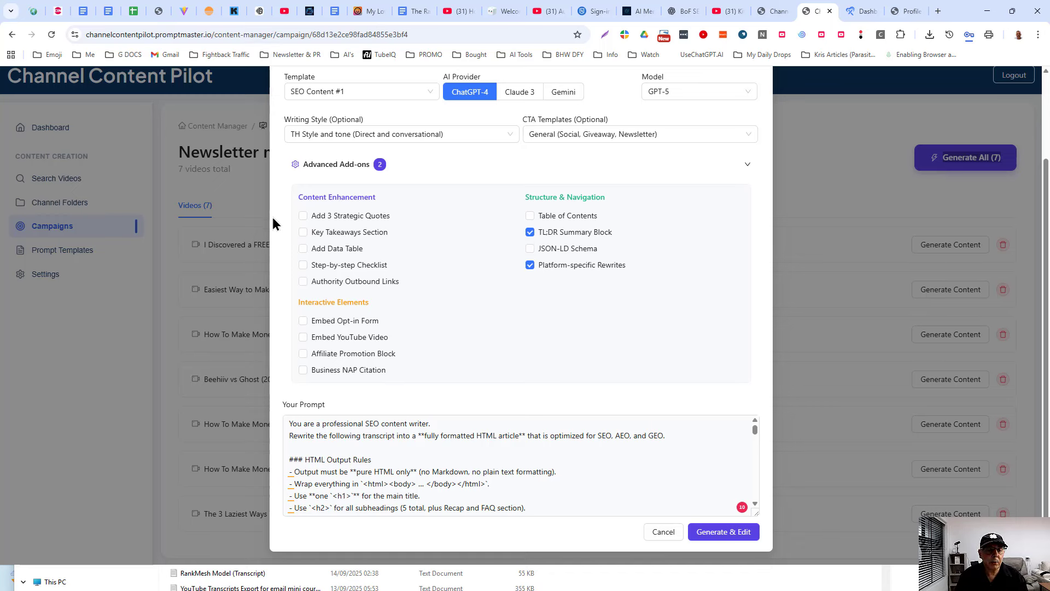
{"action": "left_click", "coordinate": [301, 216]}
{"action": "left_click", "coordinate": [303, 232]}
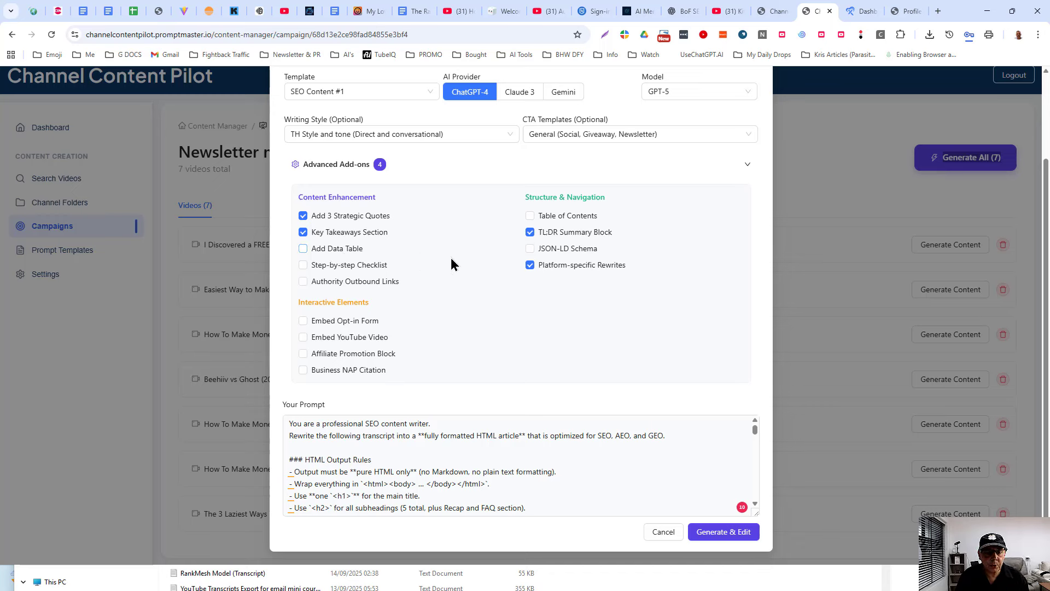
{"action": "left_click", "coordinate": [303, 265]}
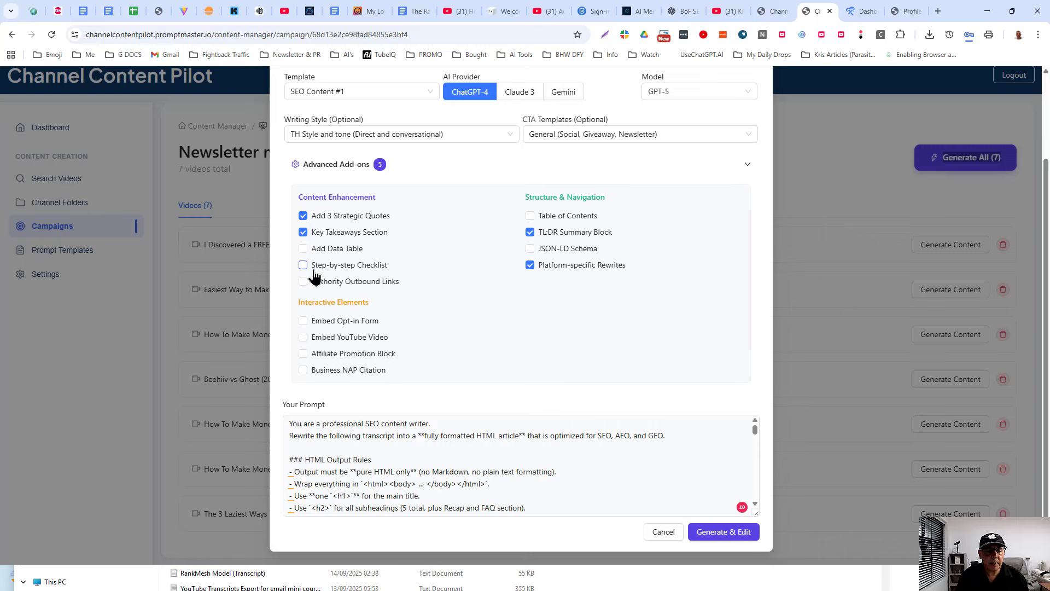
{"action": "left_click", "coordinate": [303, 281]}
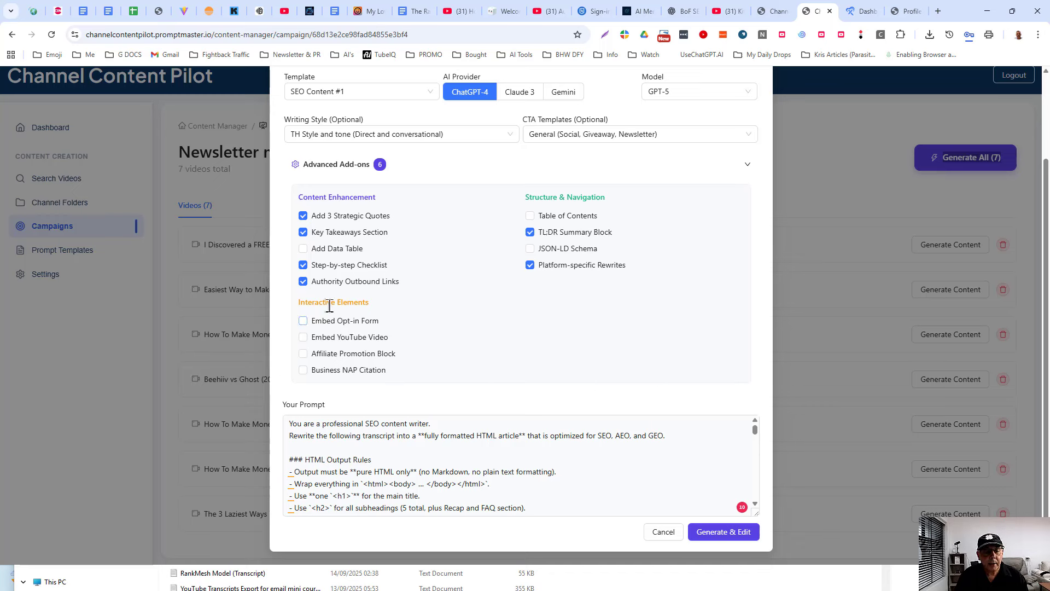
{"action": "left_click", "coordinate": [301, 321]}
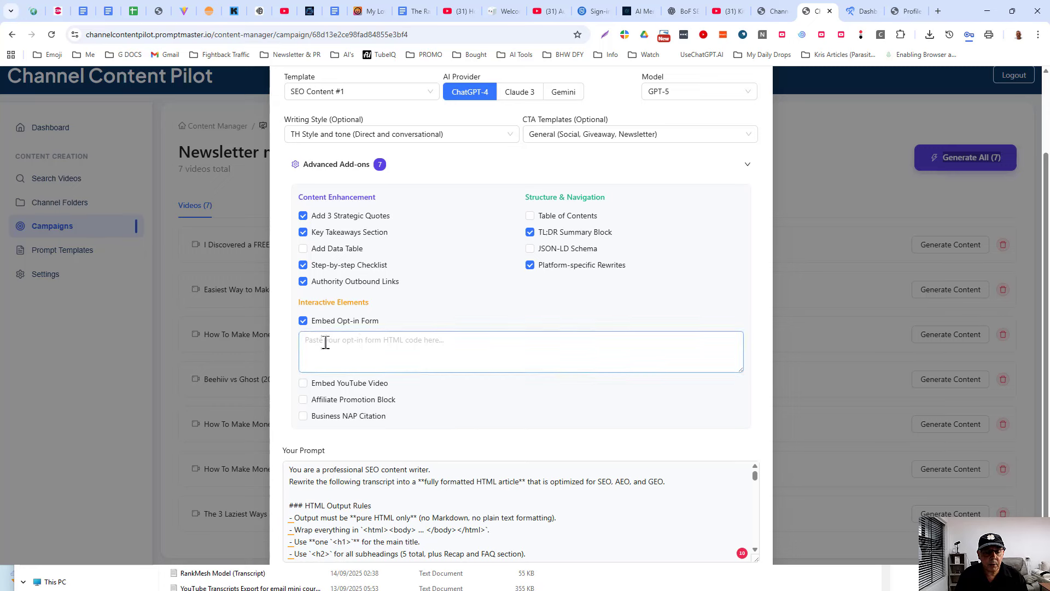
{"action": "left_click", "coordinate": [303, 321]}
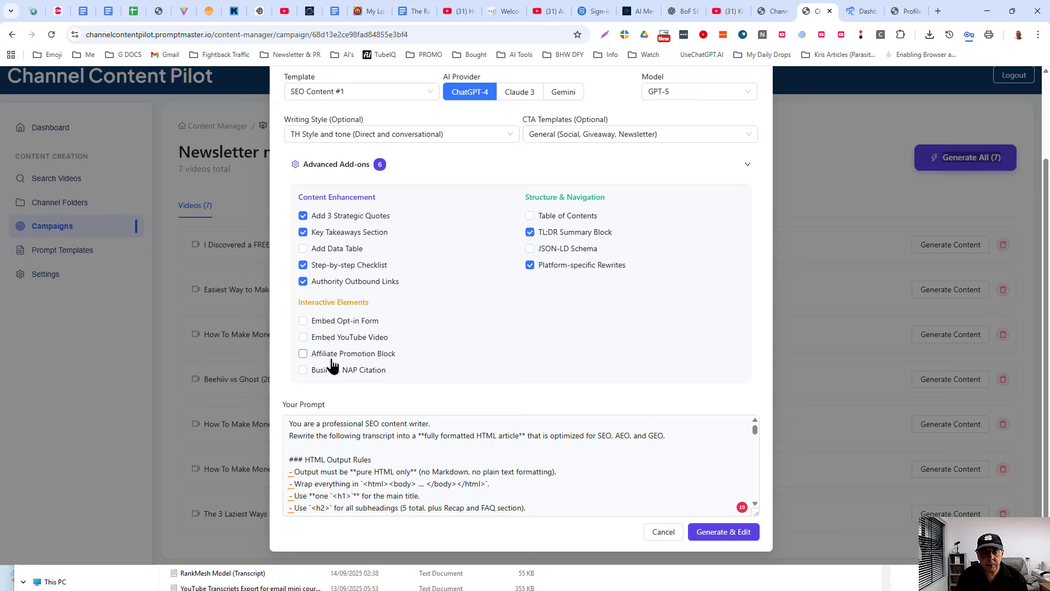
{"action": "left_click", "coordinate": [303, 337]}
{"action": "left_click", "coordinate": [417, 355]}
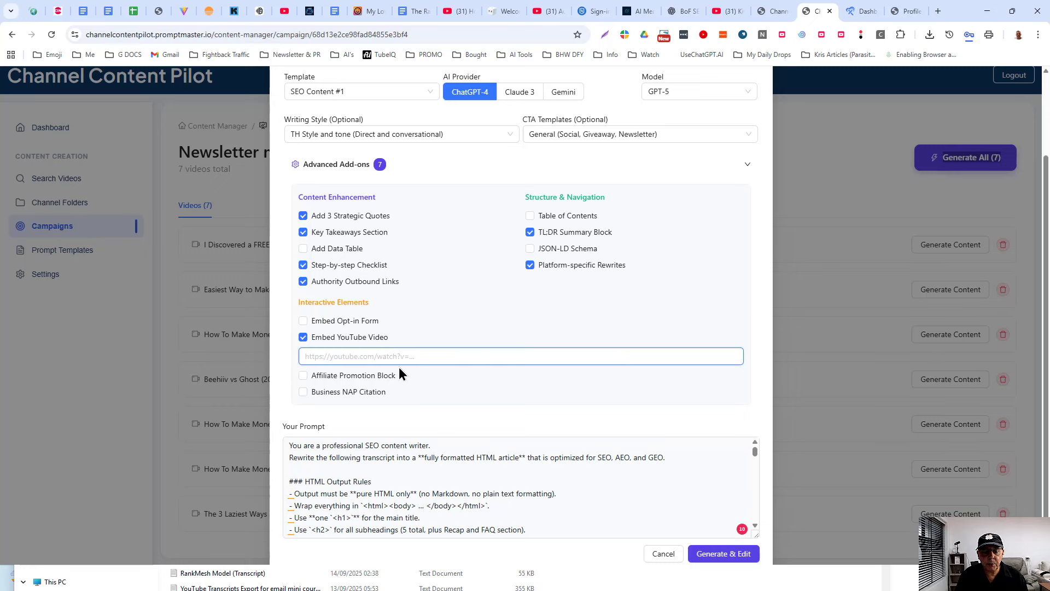
{"action": "left_click", "coordinate": [303, 337]}
{"action": "left_click", "coordinate": [303, 353]}
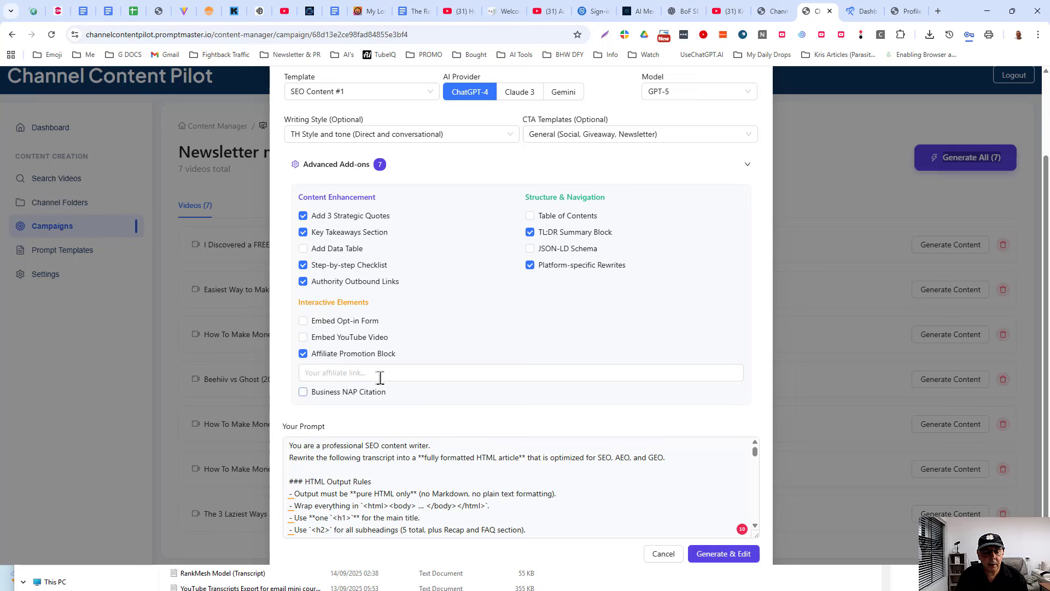
{"action": "left_click", "coordinate": [379, 373]}
{"action": "left_click", "coordinate": [303, 353]}
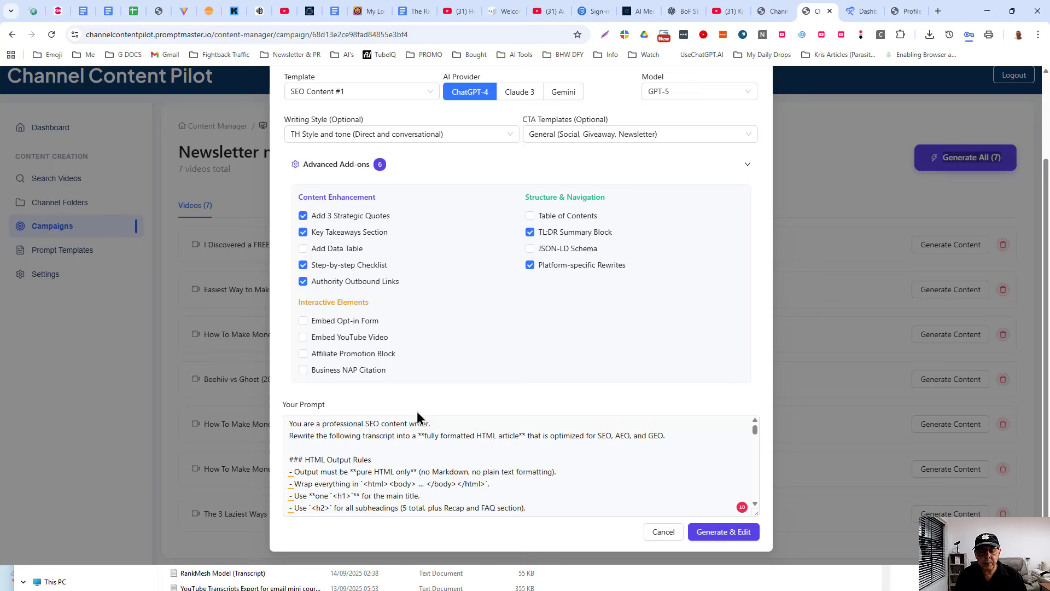
{"action": "left_click", "coordinate": [303, 371]}
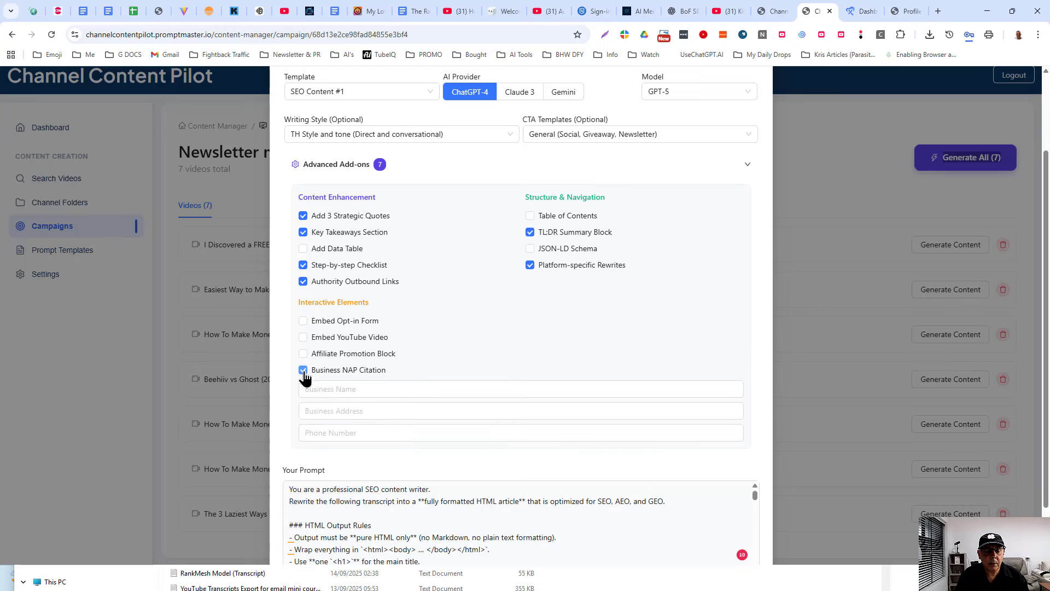
{"action": "left_click", "coordinate": [329, 389]}
{"action": "left_click", "coordinate": [324, 410]}
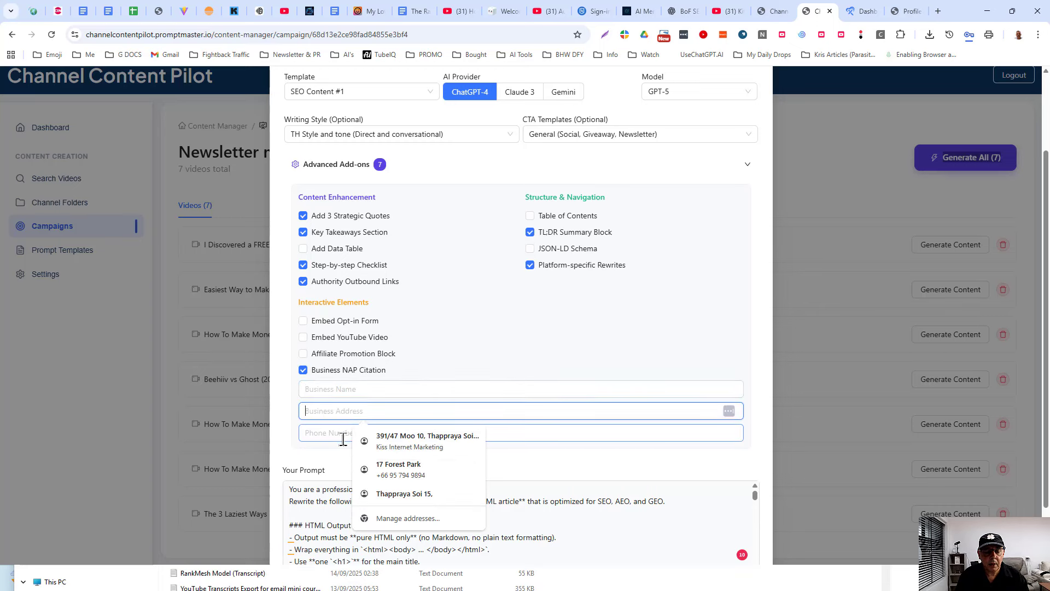
{"action": "left_click", "coordinate": [341, 436]}
{"action": "left_click", "coordinate": [573, 472]}
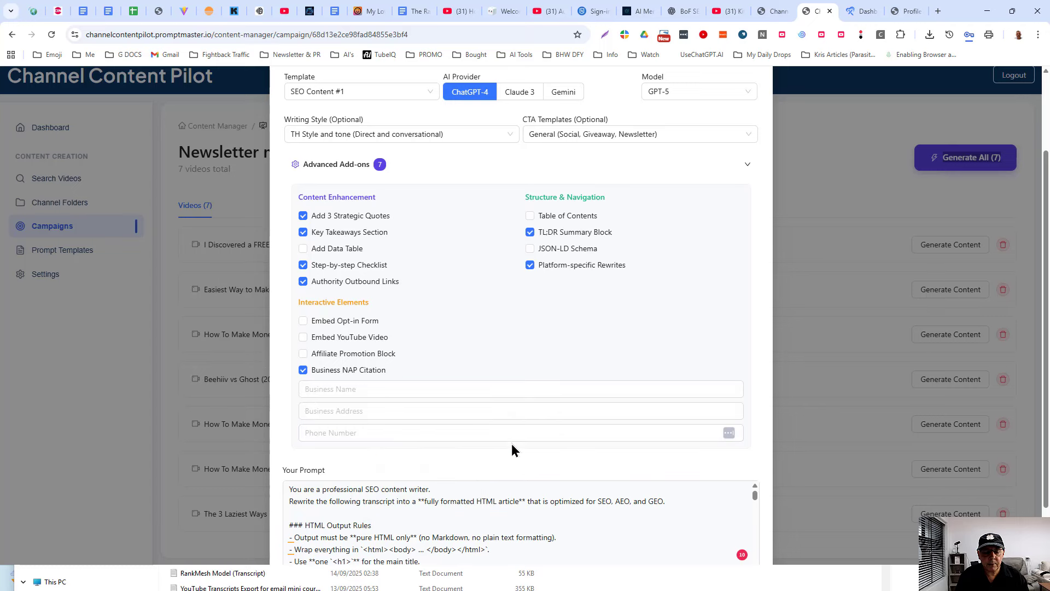
{"action": "left_click", "coordinate": [305, 371]}
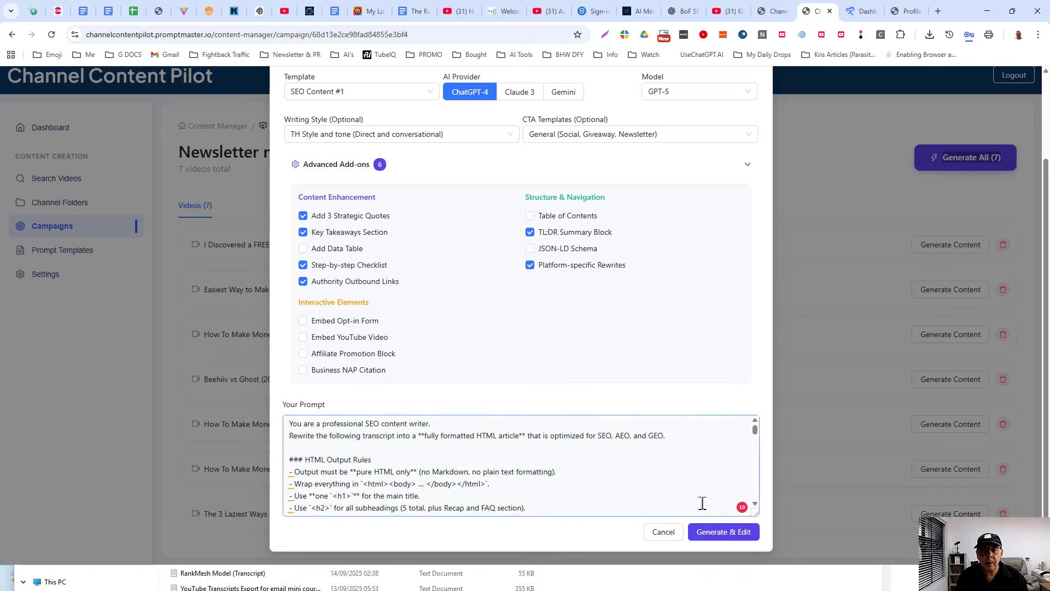
Generate the article for the selected video with the configured settings and open it for editing.
{"action": "scroll", "coordinate": [705, 460], "scroll_direction": "up", "scroll_amount": 2}
{"action": "scroll", "coordinate": [710, 410], "scroll_direction": "down", "scroll_amount": 2}
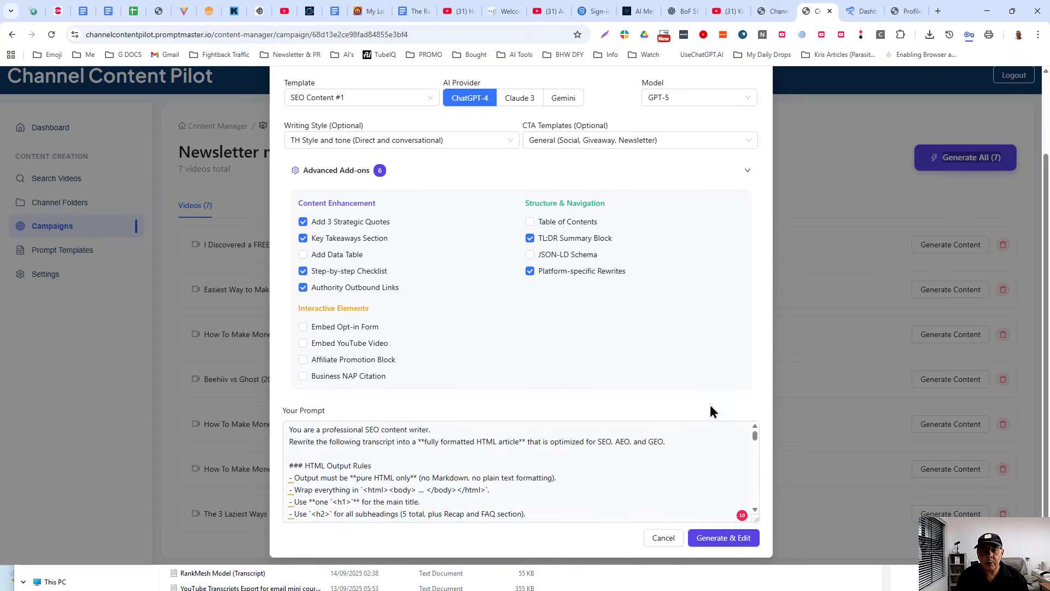
{"action": "left_click", "coordinate": [724, 532]}
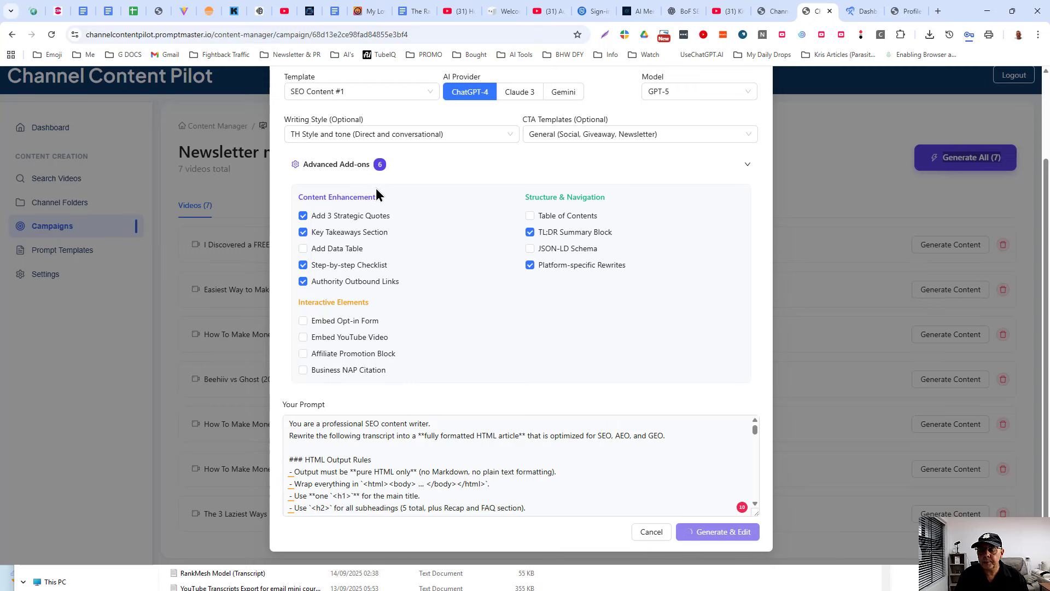
{"action": "scroll", "coordinate": [585, 284], "scroll_direction": "up", "scroll_amount": 2}
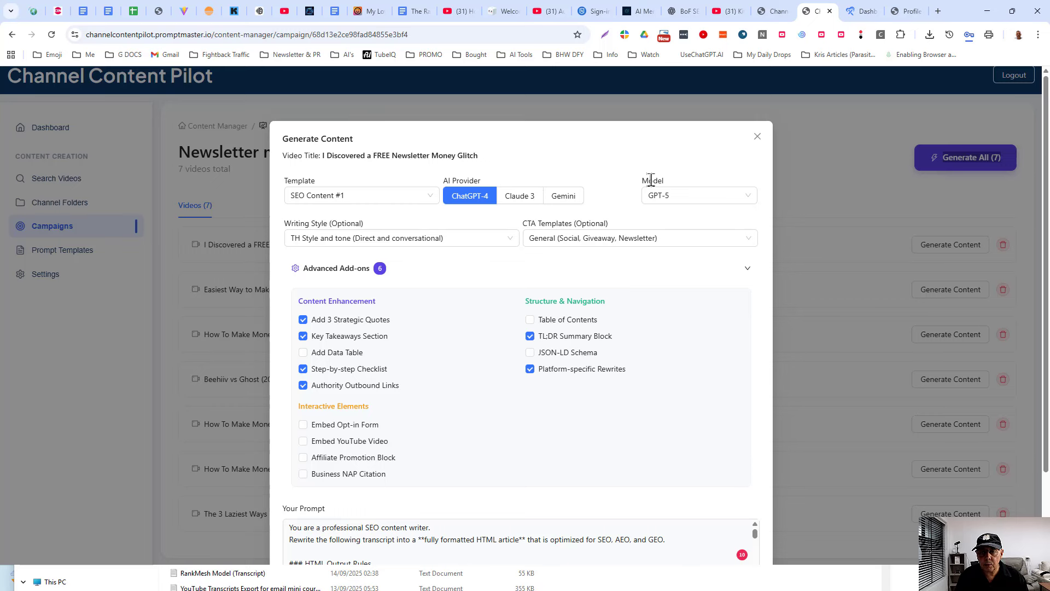
{"action": "scroll", "coordinate": [415, 280], "scroll_direction": "down", "scroll_amount": 1}
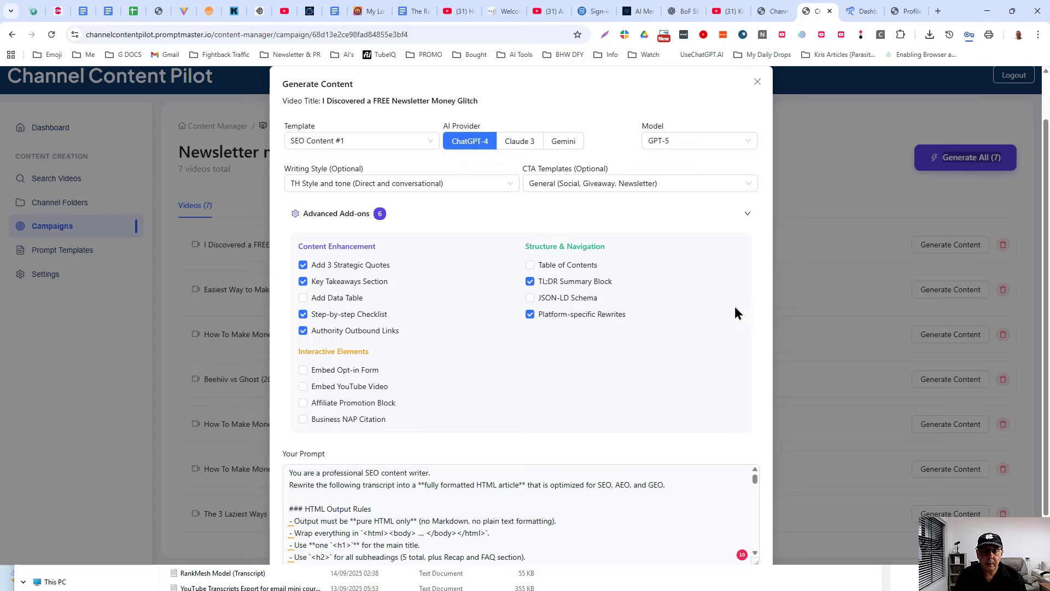
{"action": "scroll", "coordinate": [730, 314], "scroll_direction": "down", "scroll_amount": 1}
{"action": "scroll", "coordinate": [729, 321], "scroll_direction": "up", "scroll_amount": 1}
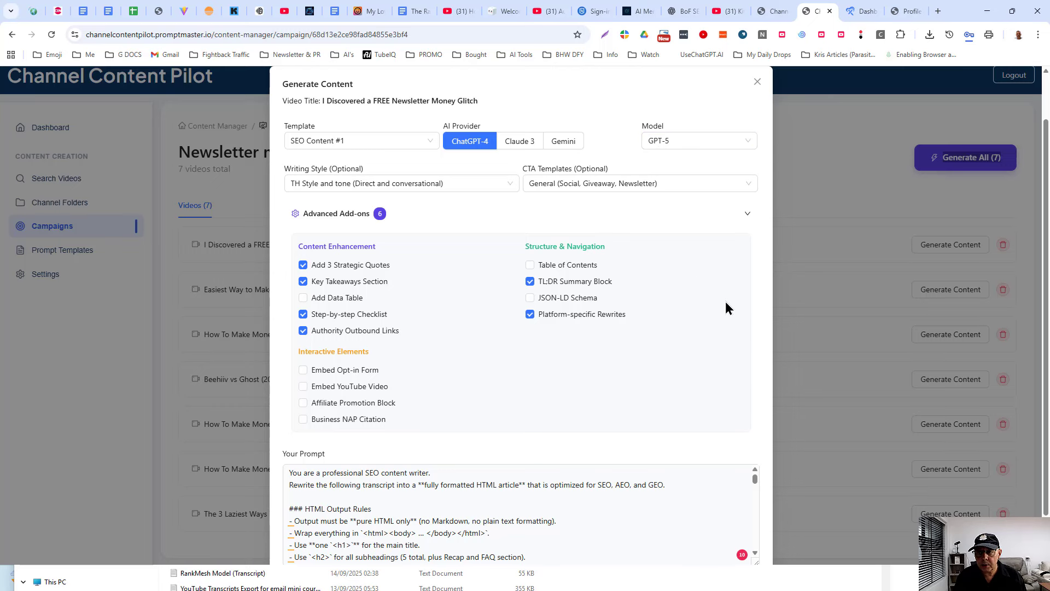
{"action": "scroll", "coordinate": [717, 322], "scroll_direction": "up", "scroll_amount": 1}
{"action": "scroll", "coordinate": [713, 315], "scroll_direction": "down", "scroll_amount": 1}
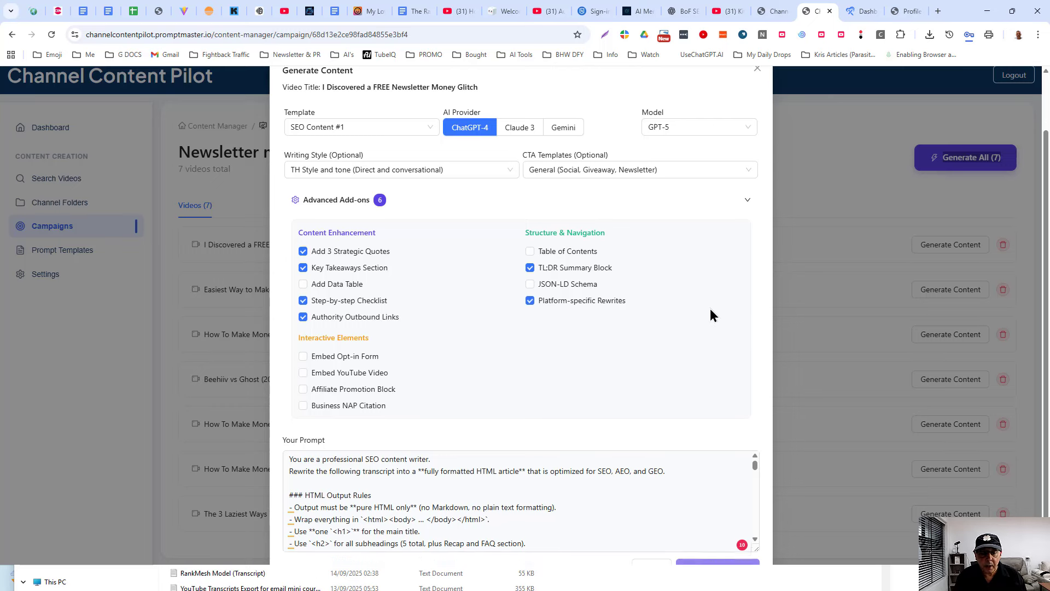
{"action": "scroll", "coordinate": [713, 315], "scroll_direction": "up", "scroll_amount": 1}
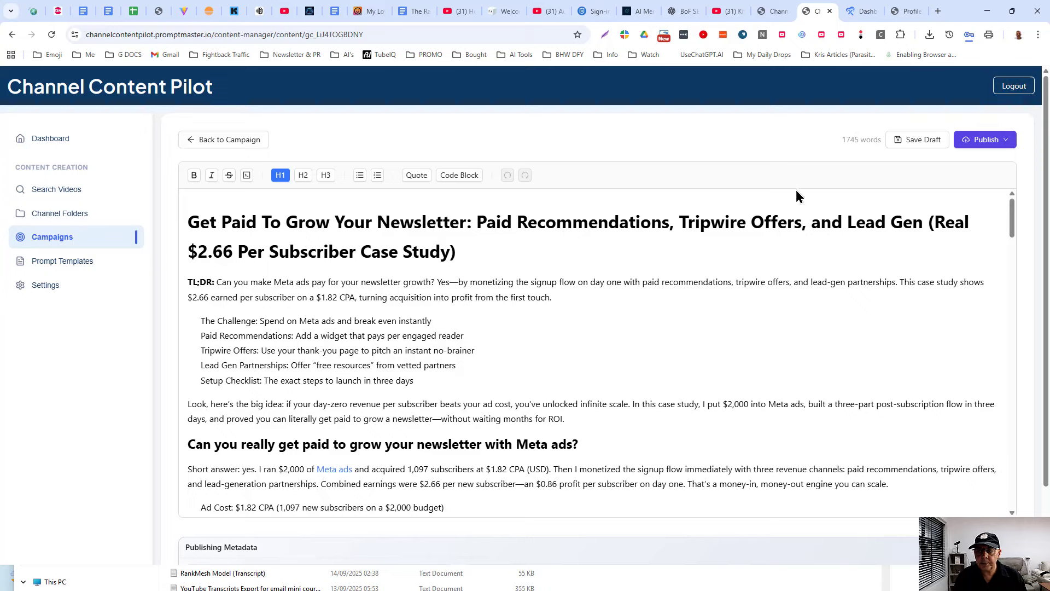
Review the generated article from its title and TL;DR through the checklist and opening sections.
{"action": "scroll", "coordinate": [847, 340], "scroll_direction": "down", "scroll_amount": 1}
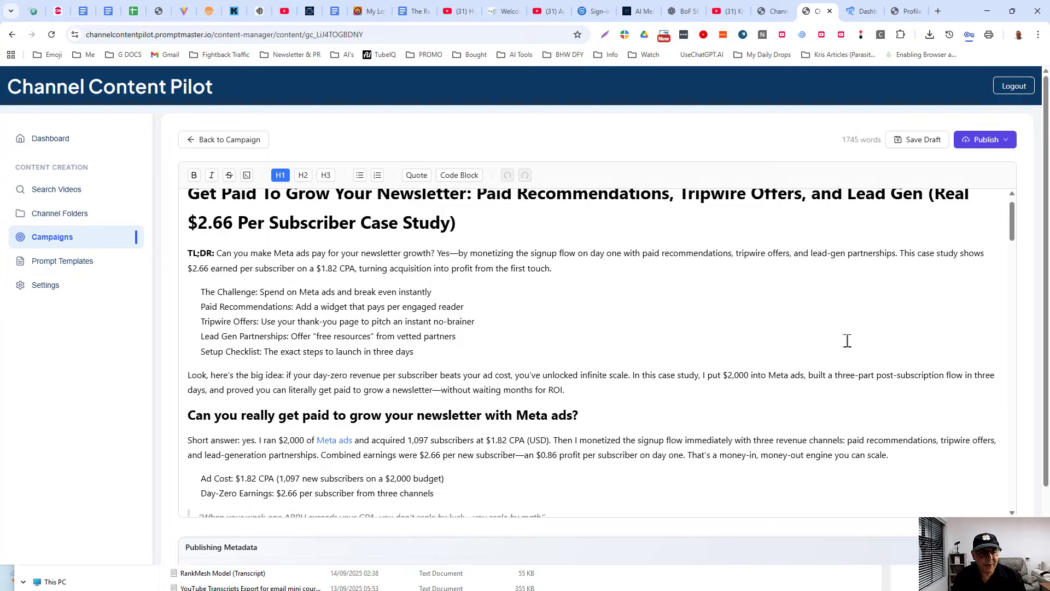
{"action": "scroll", "coordinate": [847, 340], "scroll_direction": "up", "scroll_amount": 1}
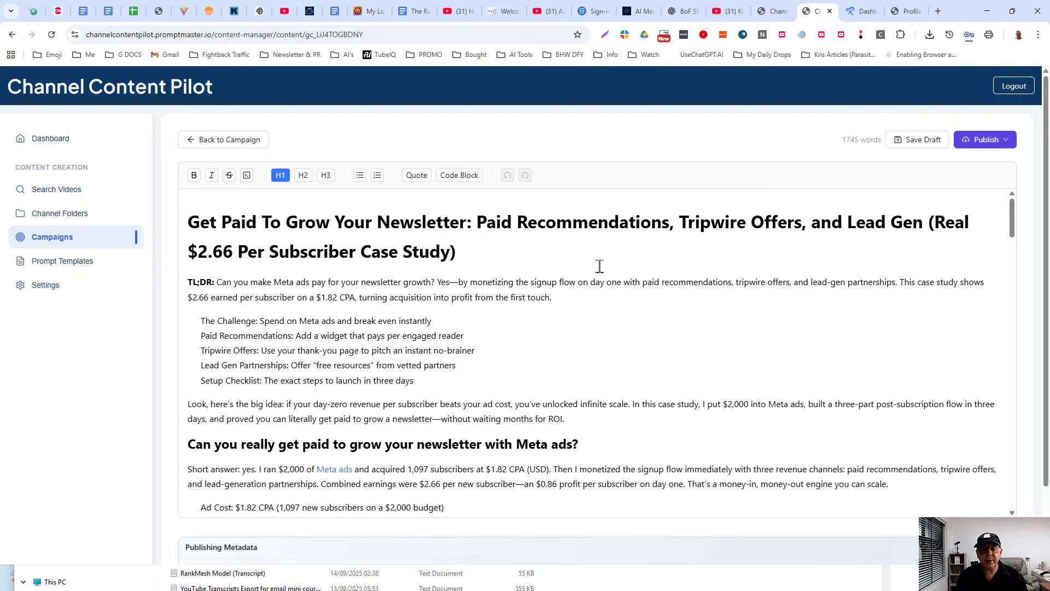
{"action": "scroll", "coordinate": [599, 266], "scroll_direction": "down", "scroll_amount": 6}
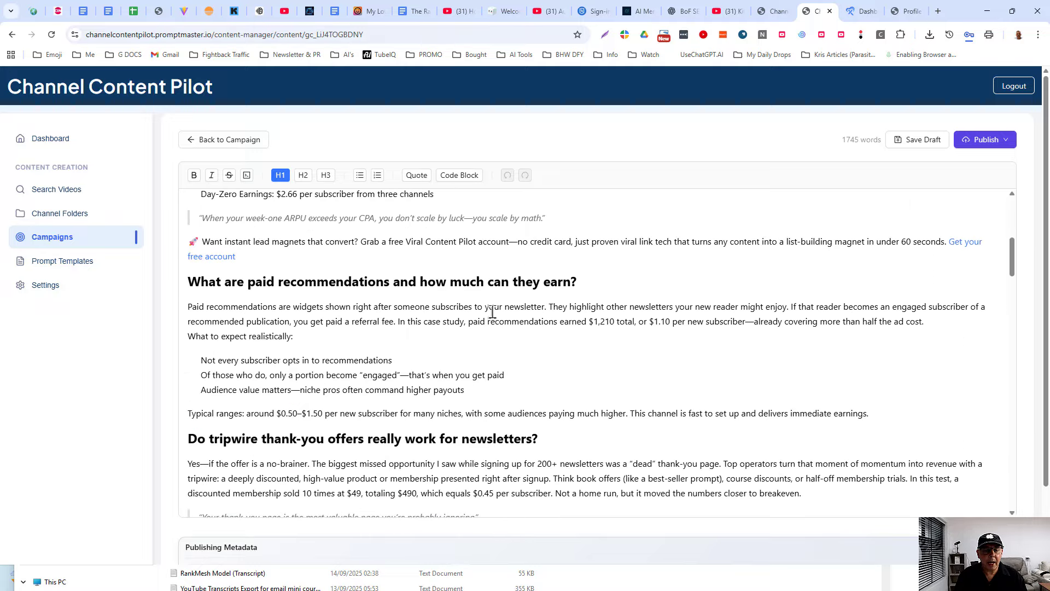
{"action": "scroll", "coordinate": [582, 366], "scroll_direction": "down", "scroll_amount": 15}
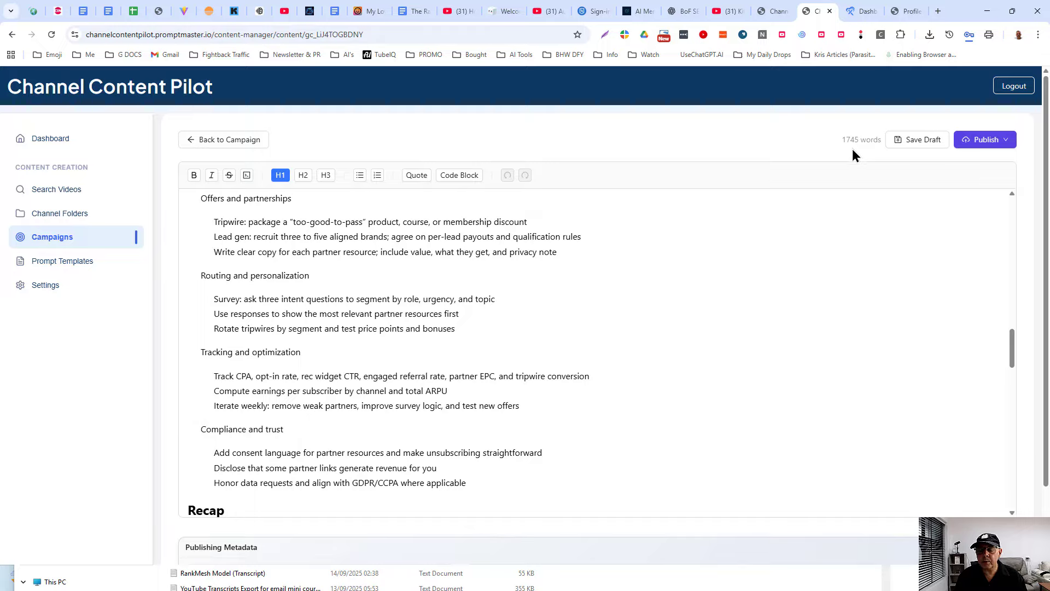
{"action": "left_click_drag", "start_coordinate": [1011, 342], "coordinate": [980, 181]}
{"action": "scroll", "coordinate": [898, 257], "scroll_direction": "down", "scroll_amount": 1}
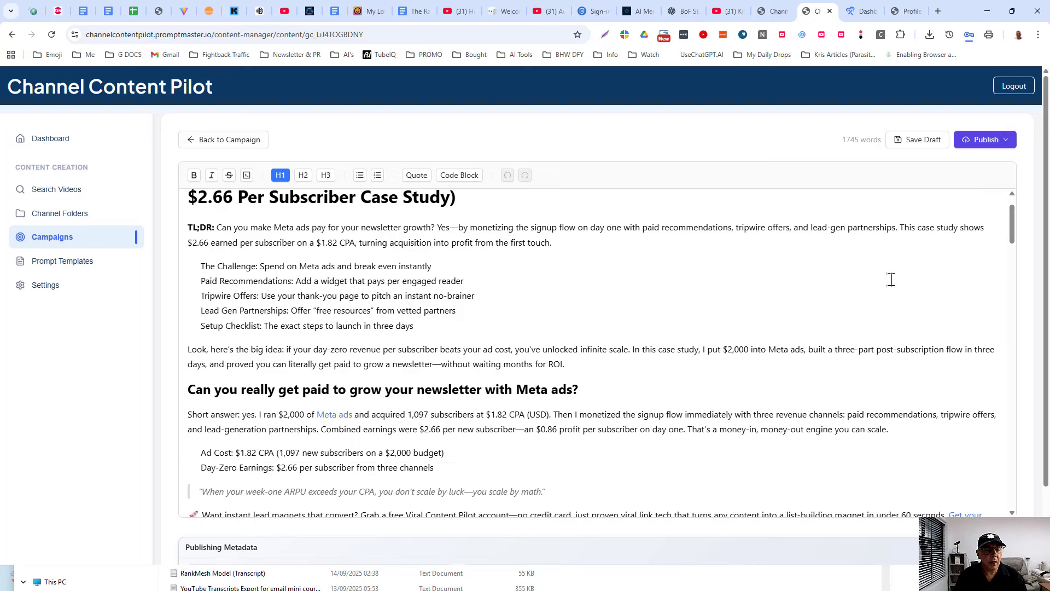
{"action": "scroll", "coordinate": [890, 277], "scroll_direction": "down", "scroll_amount": 3}
{"action": "scroll", "coordinate": [890, 278], "scroll_direction": "up", "scroll_amount": 3}
{"action": "scroll", "coordinate": [399, 231], "scroll_direction": "down", "scroll_amount": 1}
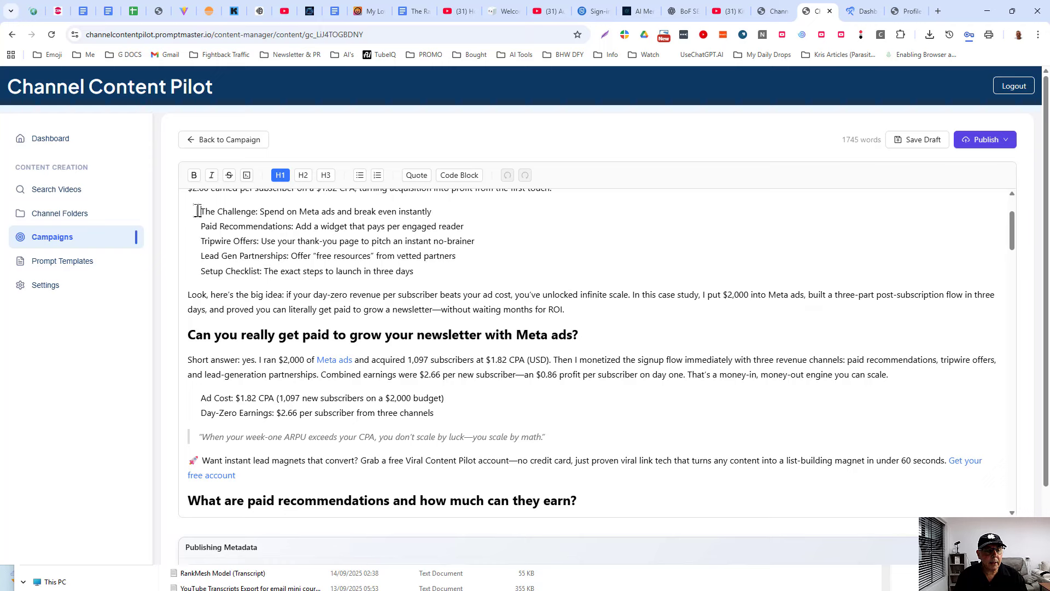
Try to apply bulleted-list formatting to the five summary points under the TL;DR.
{"action": "left_click_drag", "start_coordinate": [197, 211], "coordinate": [492, 269]}
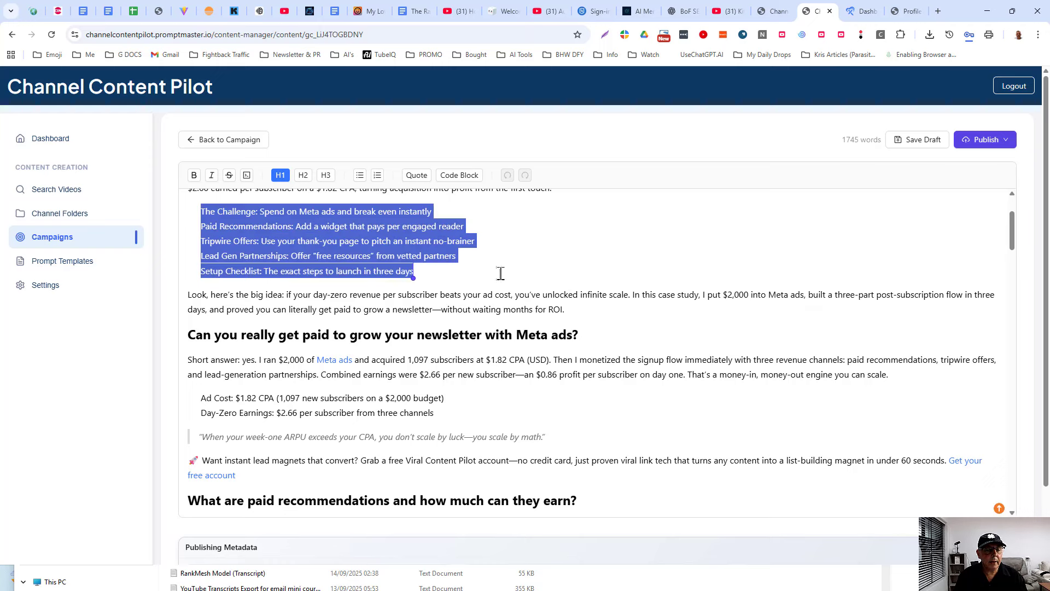
{"action": "scroll", "coordinate": [537, 254], "scroll_direction": "up", "scroll_amount": 1}
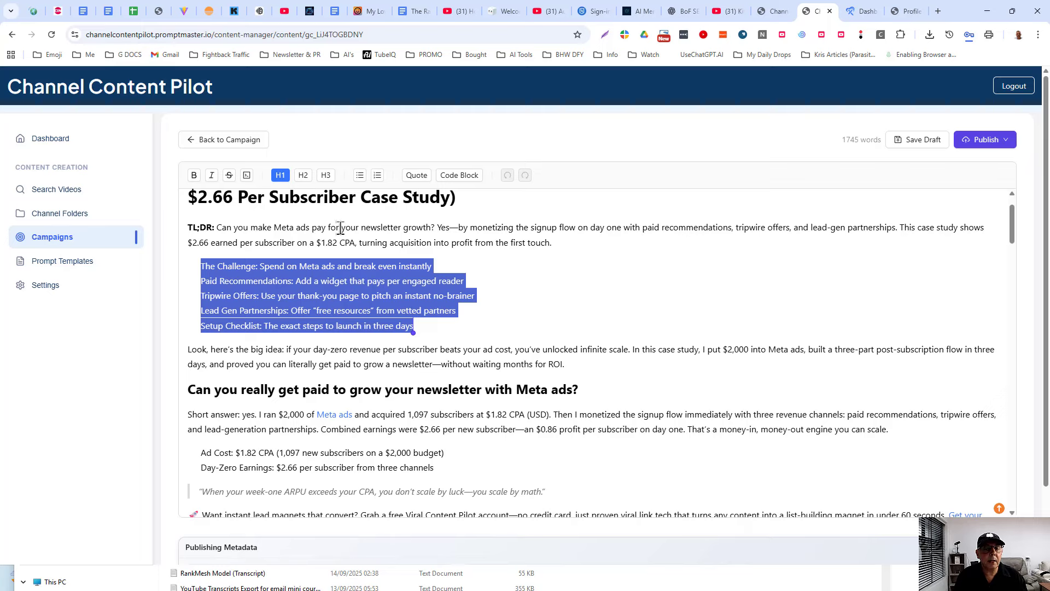
{"action": "left_click", "coordinate": [359, 176]}
{"action": "left_click", "coordinate": [359, 176]}
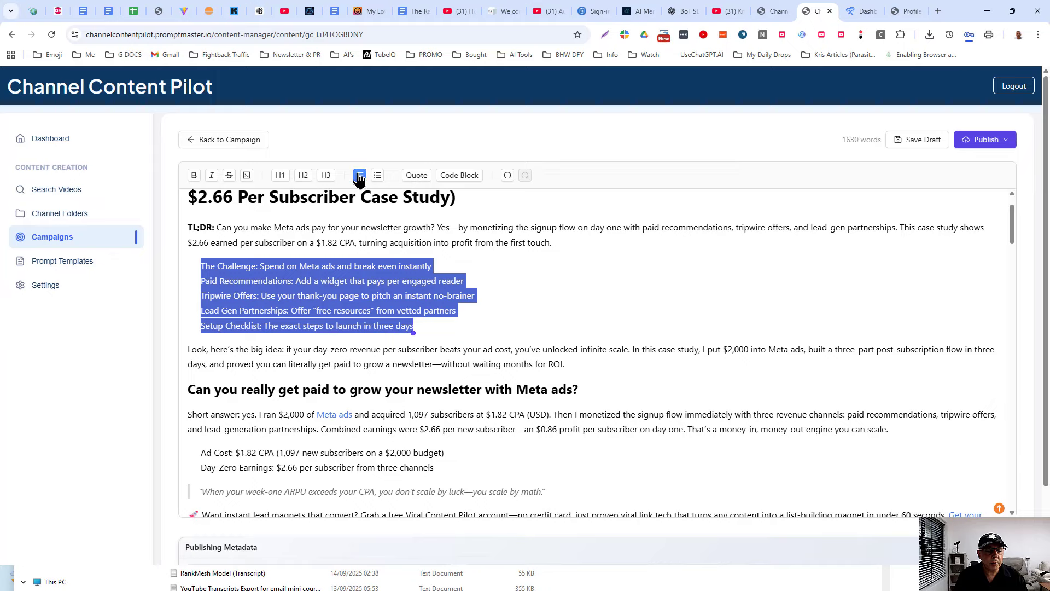
{"action": "left_click", "coordinate": [476, 309]}
Examine the links, quotes, calls to action and bullet points in the Meta ads, paid recommendations and tripwire sections.
{"action": "scroll", "coordinate": [501, 301], "scroll_direction": "down", "scroll_amount": 3}
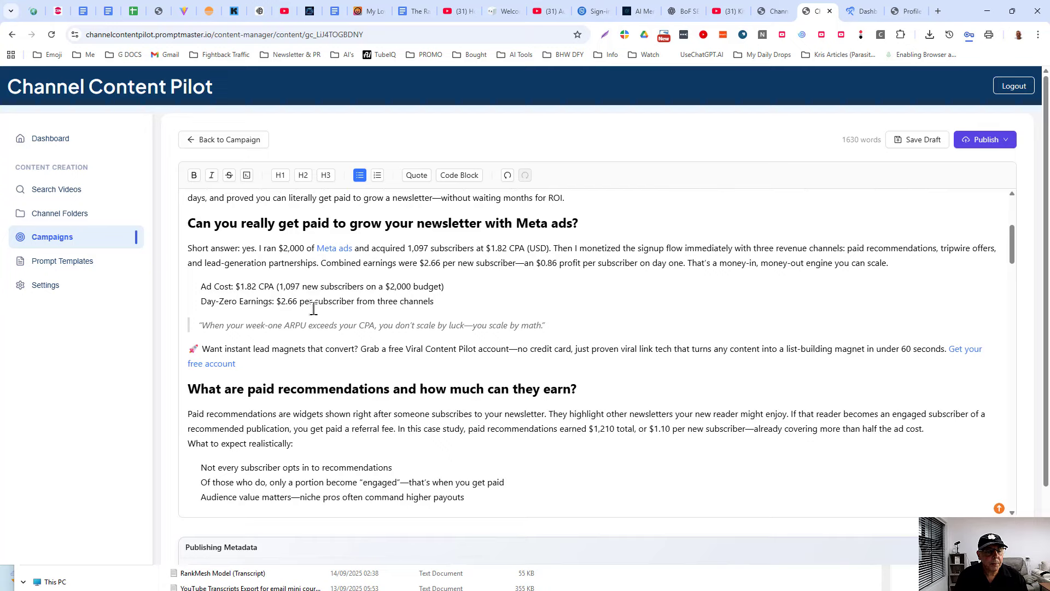
{"action": "scroll", "coordinate": [311, 306], "scroll_direction": "down", "scroll_amount": 1}
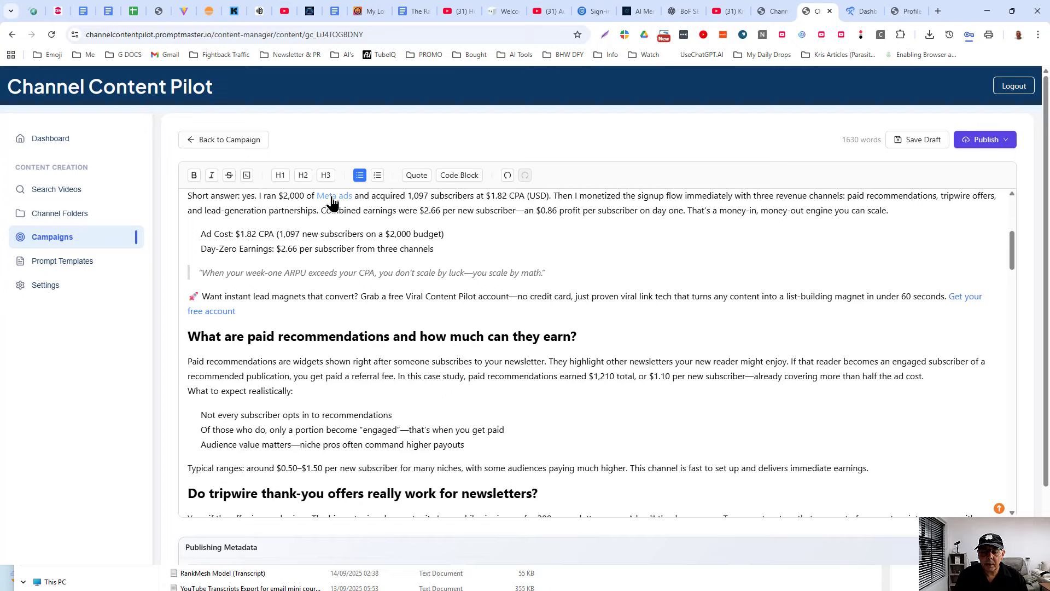
{"action": "scroll", "coordinate": [341, 230], "scroll_direction": "up", "scroll_amount": 2}
{"action": "scroll", "coordinate": [498, 310], "scroll_direction": "down", "scroll_amount": 3}
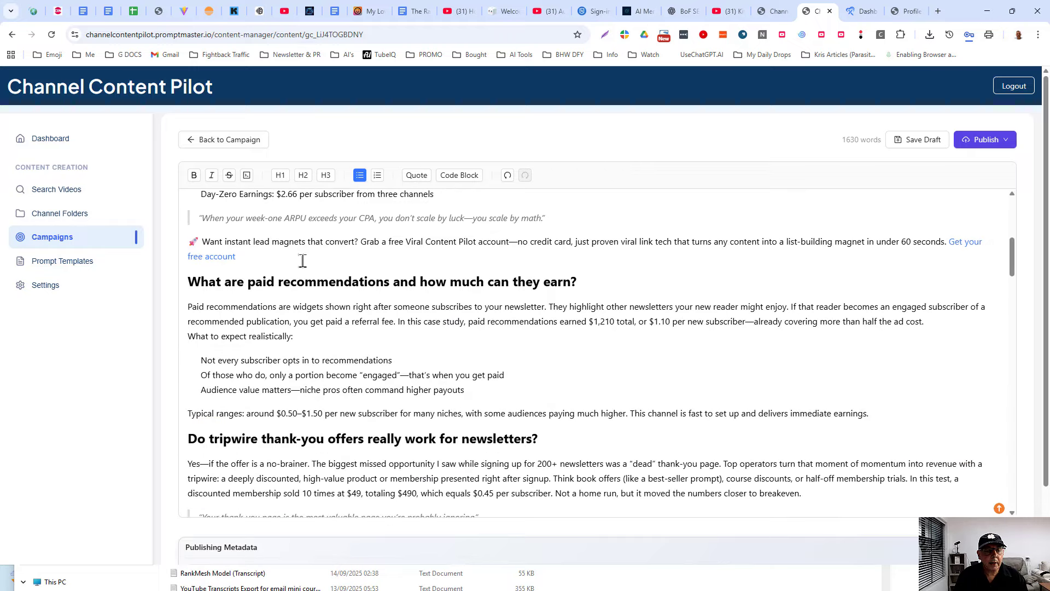
{"action": "scroll", "coordinate": [302, 261], "scroll_direction": "up", "scroll_amount": 2}
{"action": "scroll", "coordinate": [242, 365], "scroll_direction": "up", "scroll_amount": 2}
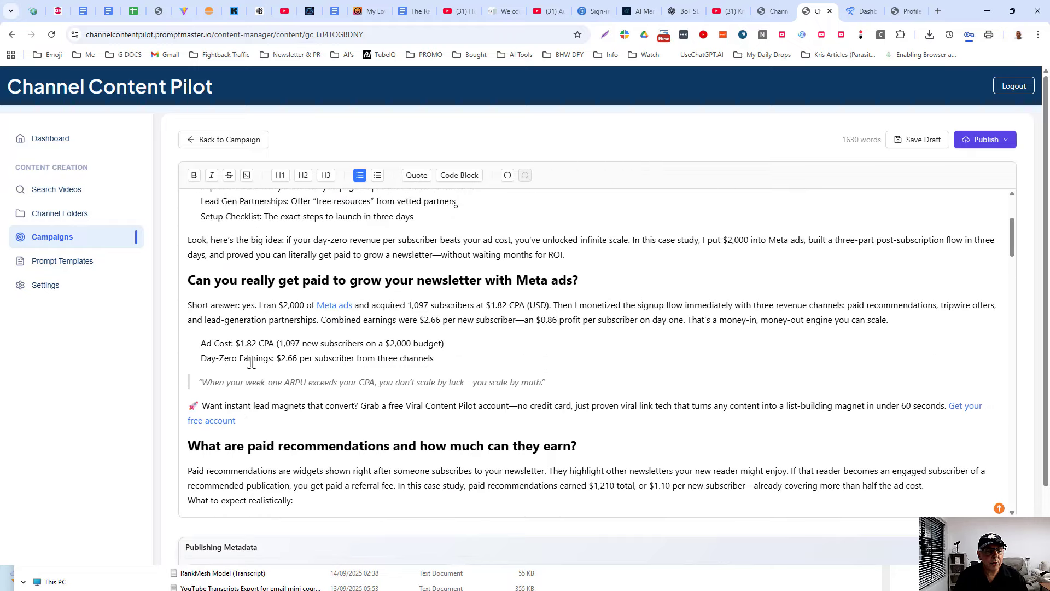
{"action": "scroll", "coordinate": [252, 361], "scroll_direction": "down", "scroll_amount": 5}
{"action": "scroll", "coordinate": [252, 361], "scroll_direction": "down", "scroll_amount": 3}
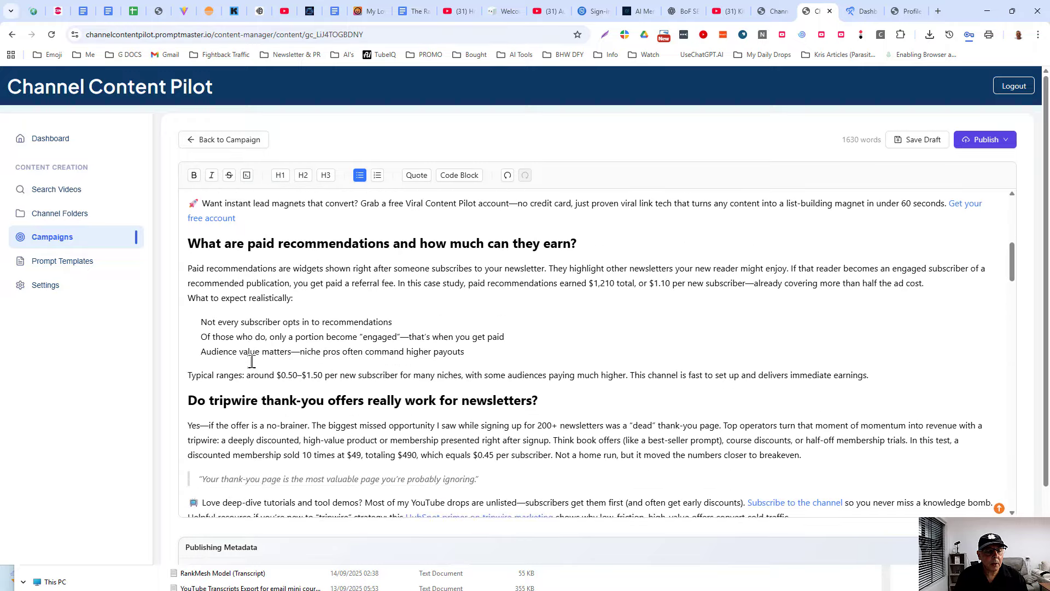
{"action": "left_click_drag", "start_coordinate": [507, 376], "coordinate": [169, 364]}
{"action": "left_click_drag", "start_coordinate": [397, 320], "coordinate": [397, 323]}
{"action": "left_click", "coordinate": [379, 351]}
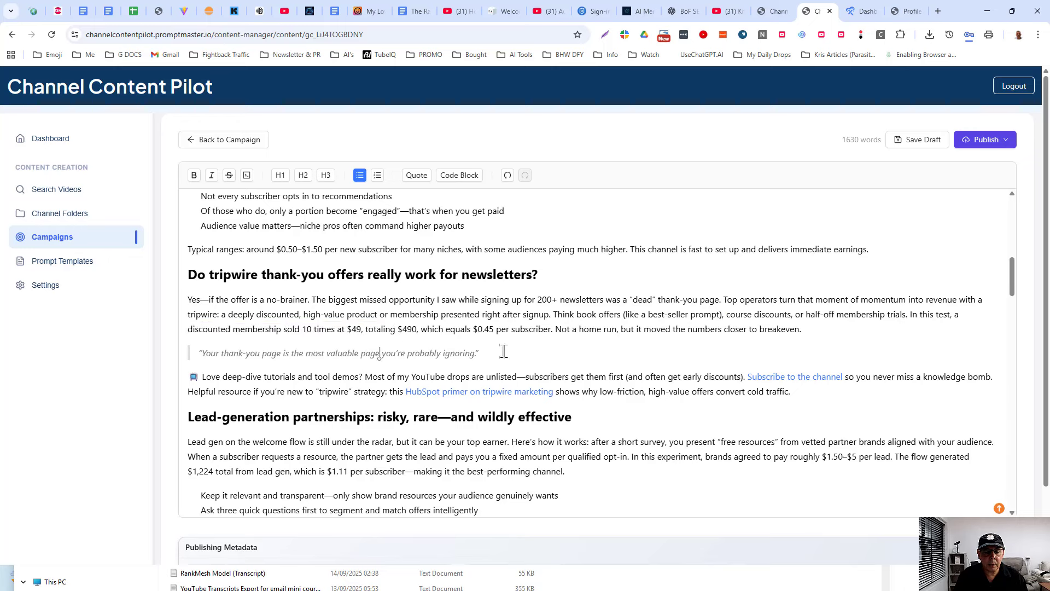
Add an empty line before the thank-you page quote and another after its text inside the quote block.
{"action": "left_click", "coordinate": [850, 338]}
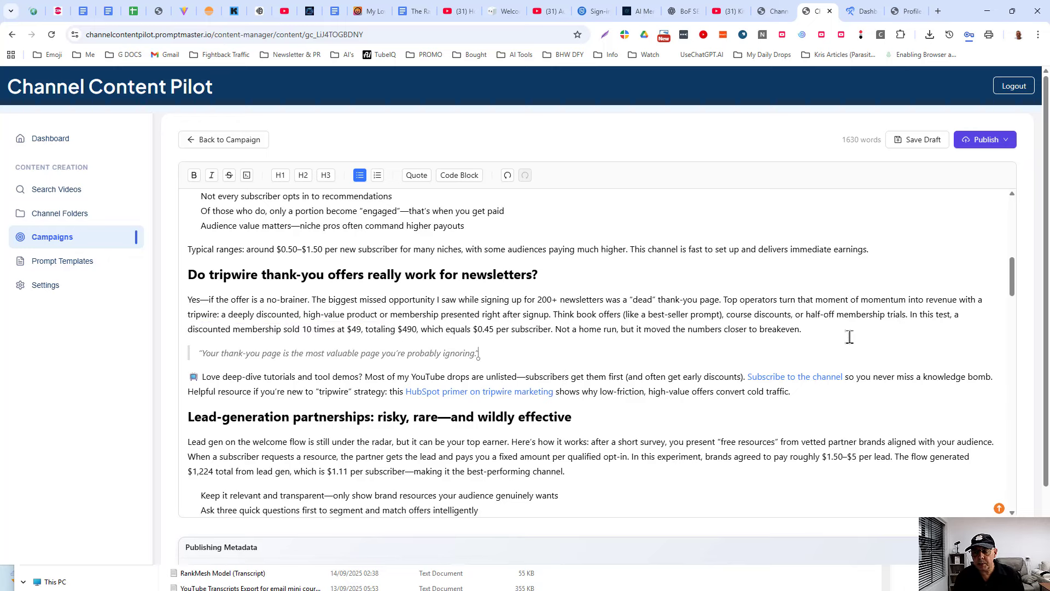
{"action": "left_click", "coordinate": [842, 329]}
{"action": "key", "text": "Return"}
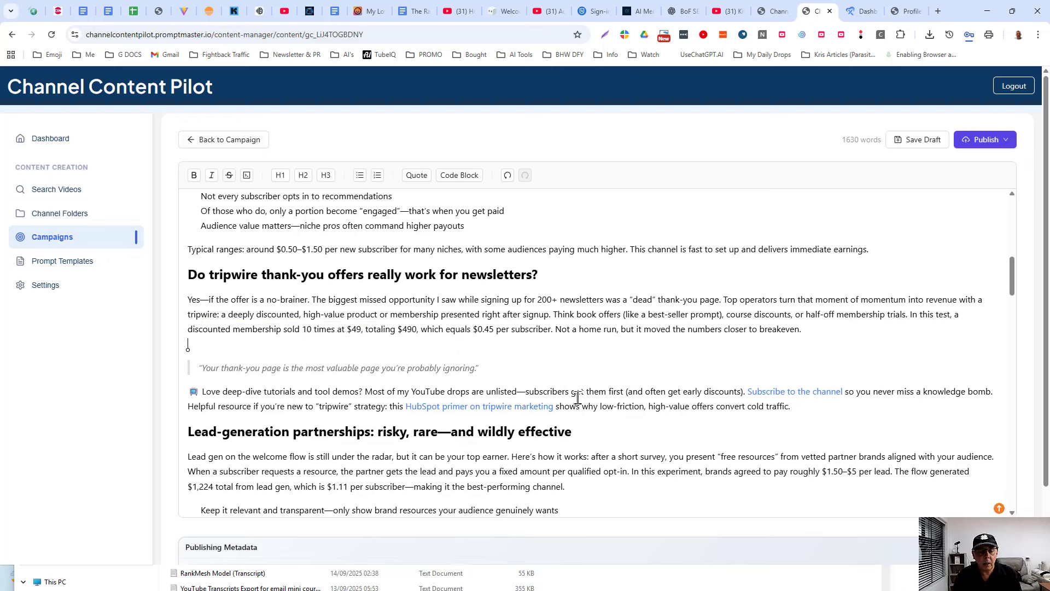
{"action": "left_click", "coordinate": [559, 365]}
{"action": "key", "text": "Return"}
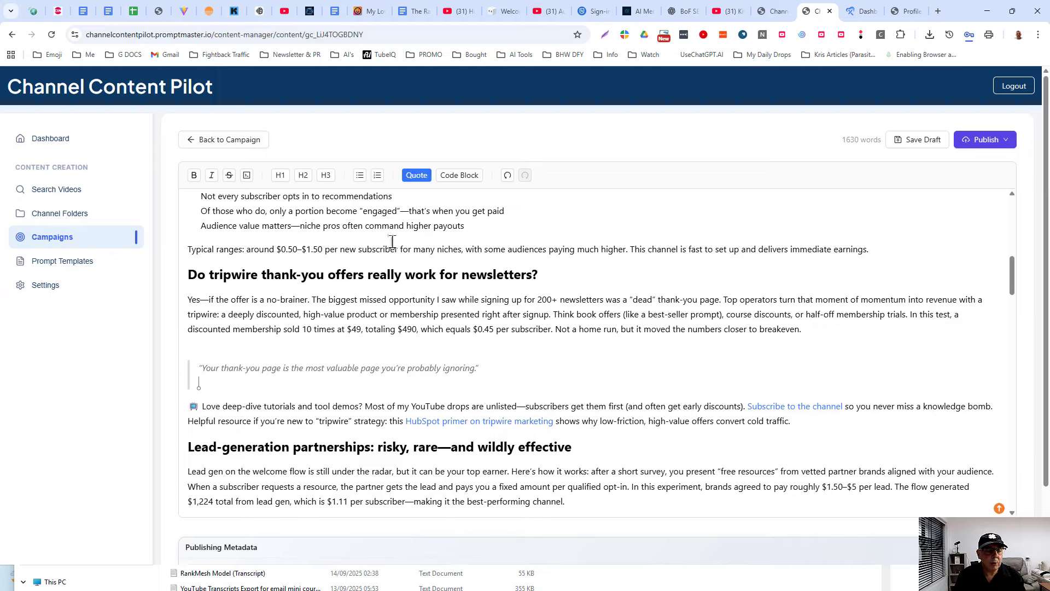
Publish the article to Google Sites at the web address paid-newsletter-growth.
{"action": "scroll", "coordinate": [509, 289], "scroll_direction": "down", "scroll_amount": 8}
{"action": "scroll", "coordinate": [554, 346], "scroll_direction": "down", "scroll_amount": 15}
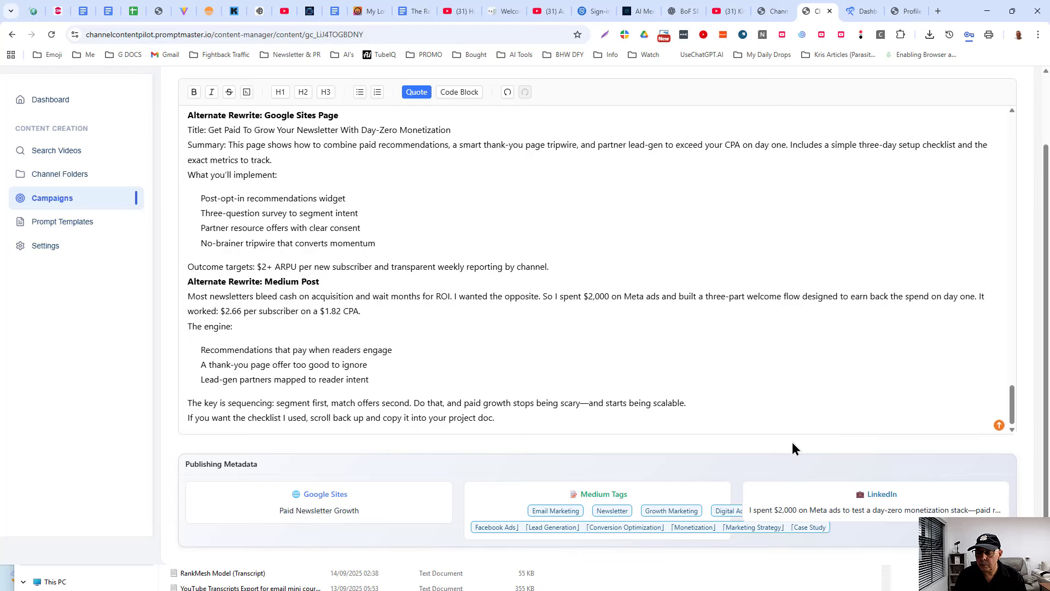
{"action": "scroll", "coordinate": [792, 442], "scroll_direction": "up", "scroll_amount": 5}
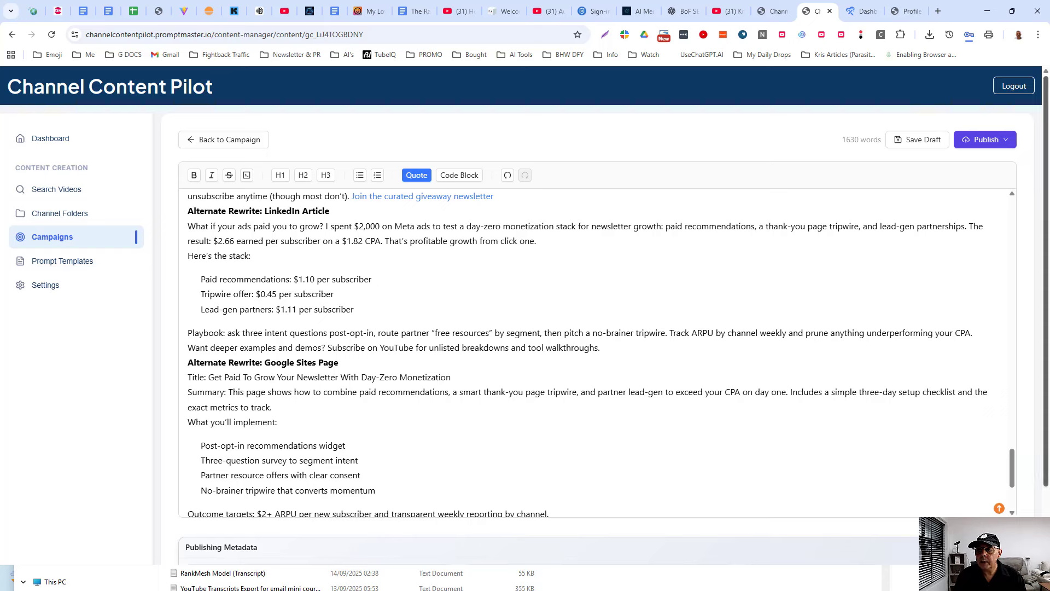
{"action": "left_click", "coordinate": [995, 140]}
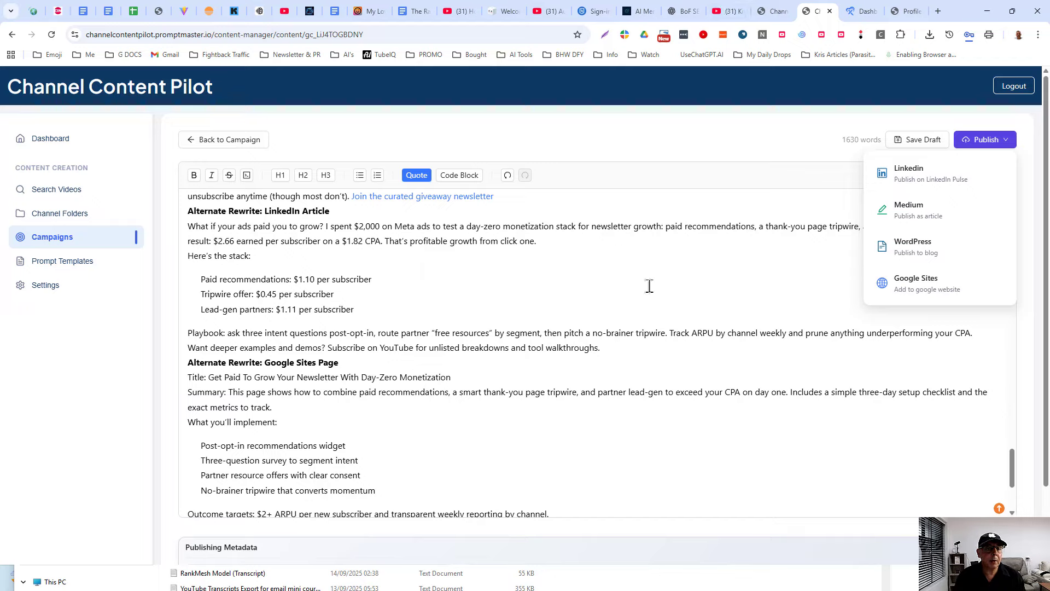
{"action": "scroll", "coordinate": [647, 281], "scroll_direction": "up", "scroll_amount": 10}
{"action": "scroll", "coordinate": [625, 303], "scroll_direction": "up", "scroll_amount": 20}
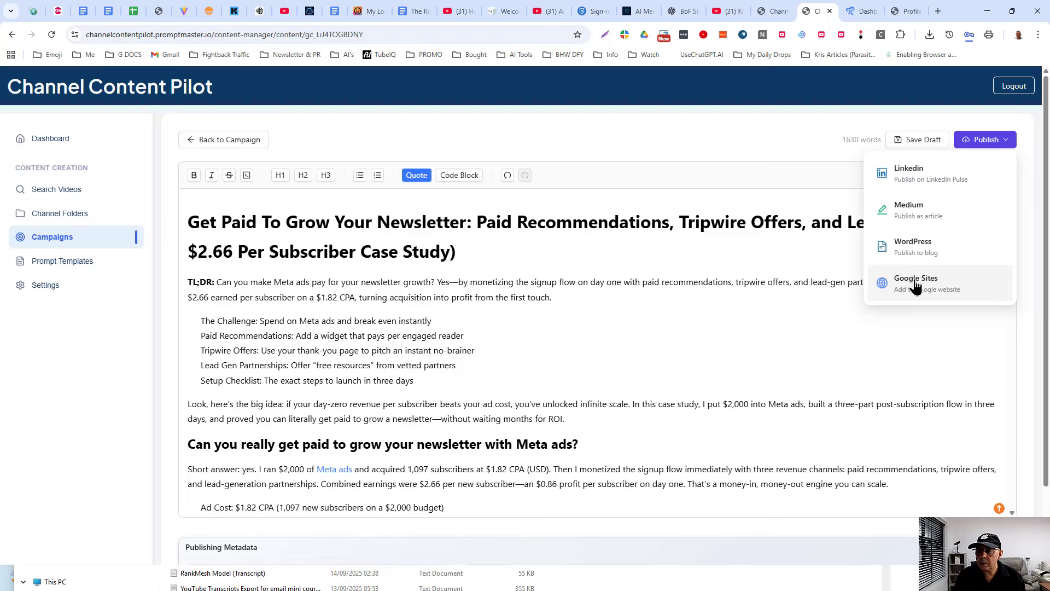
{"action": "left_click", "coordinate": [915, 281]}
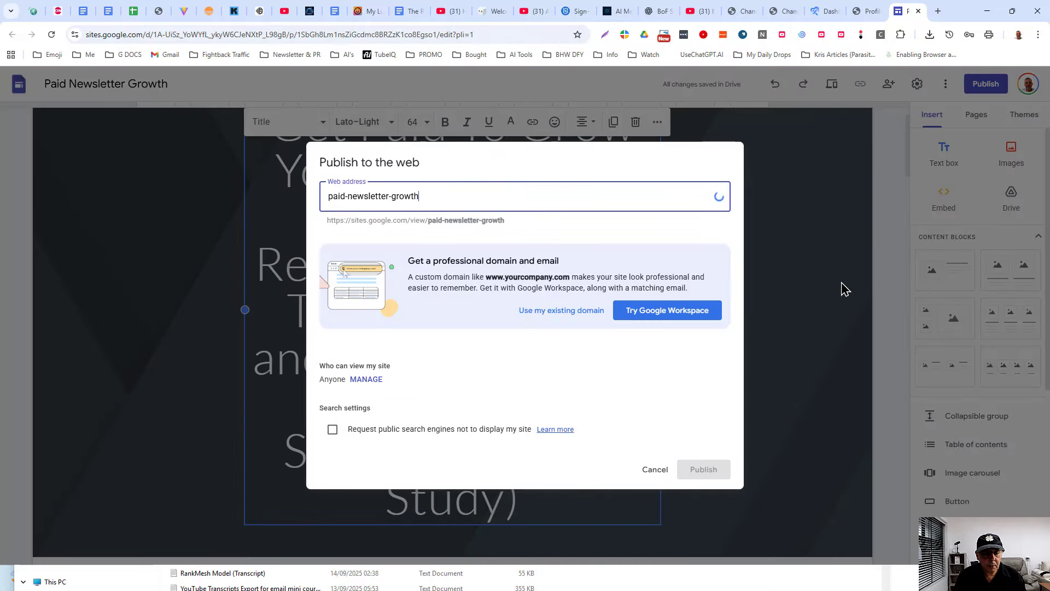
{"action": "key", "text": "Return"}
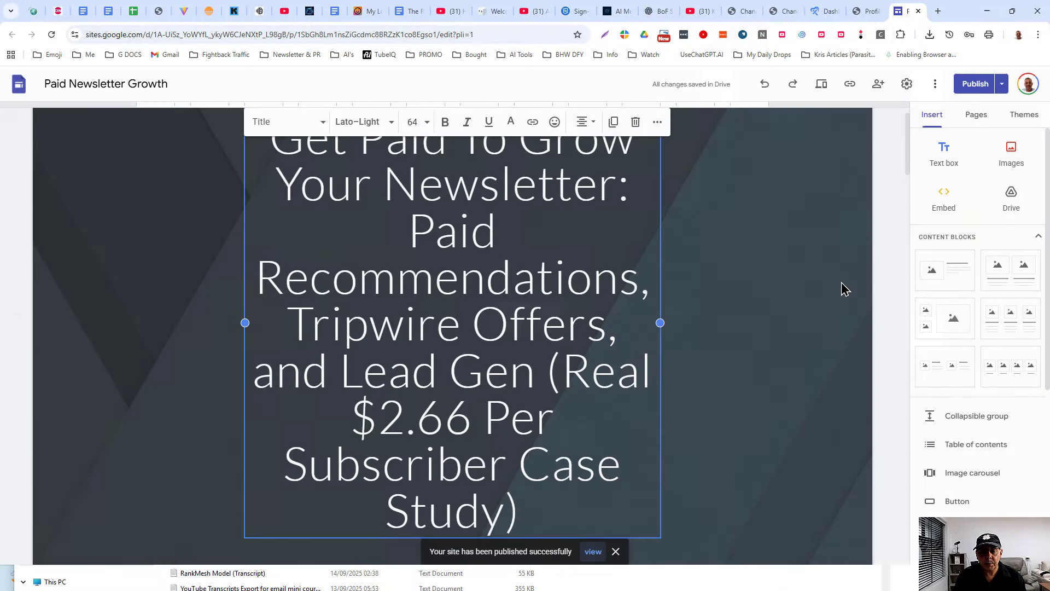
Review the article page in the Google Sites editor, from the header title to the alternate rewrites at the end.
{"action": "scroll", "coordinate": [846, 289], "scroll_direction": "down", "scroll_amount": 8}
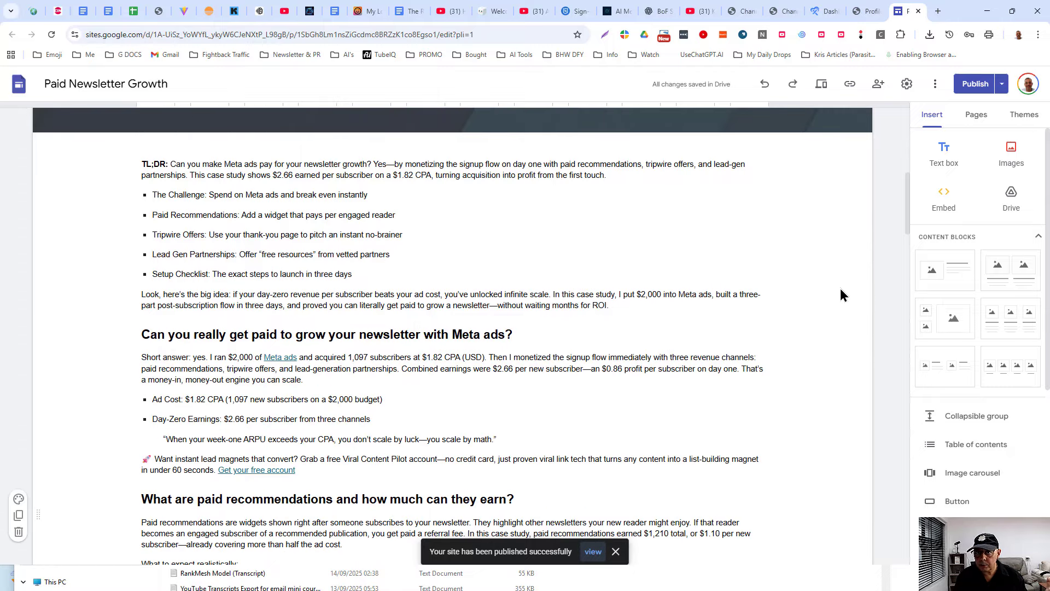
{"action": "scroll", "coordinate": [858, 273], "scroll_direction": "up", "scroll_amount": 8}
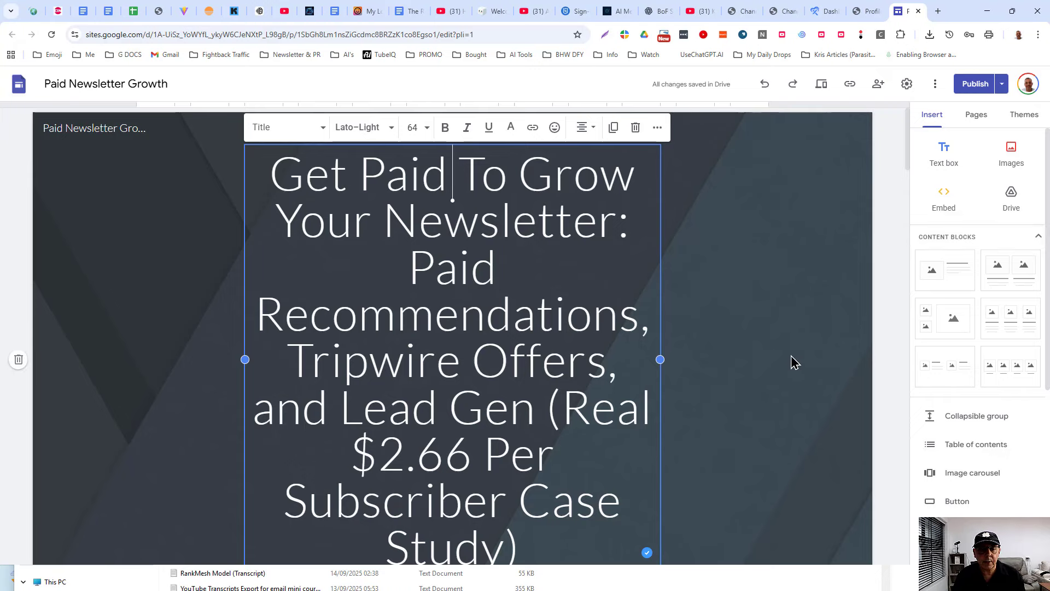
{"action": "scroll", "coordinate": [791, 356], "scroll_direction": "down", "scroll_amount": 2}
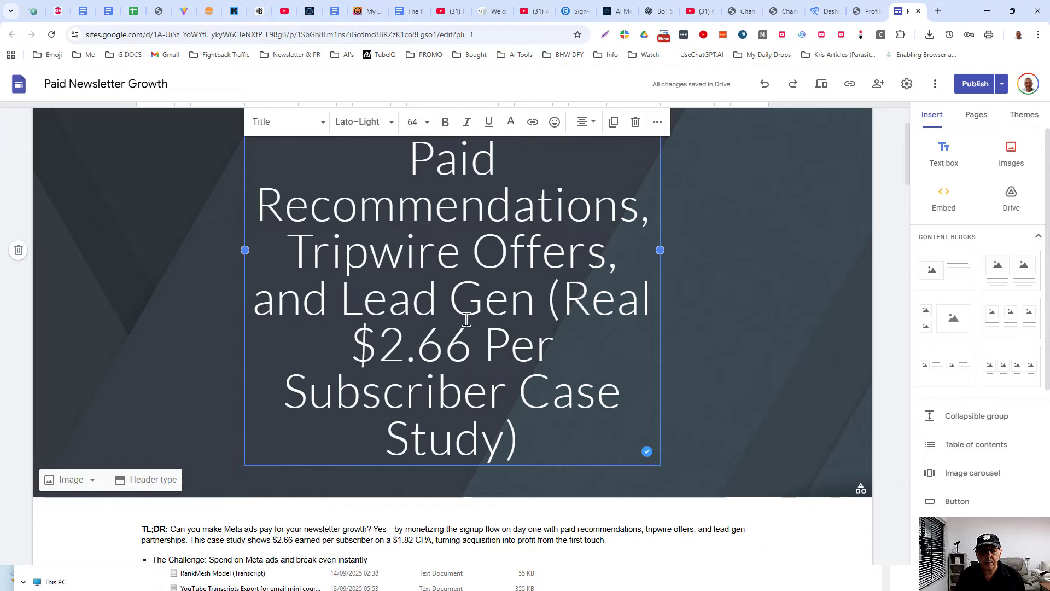
{"action": "scroll", "coordinate": [605, 426], "scroll_direction": "up", "scroll_amount": 2}
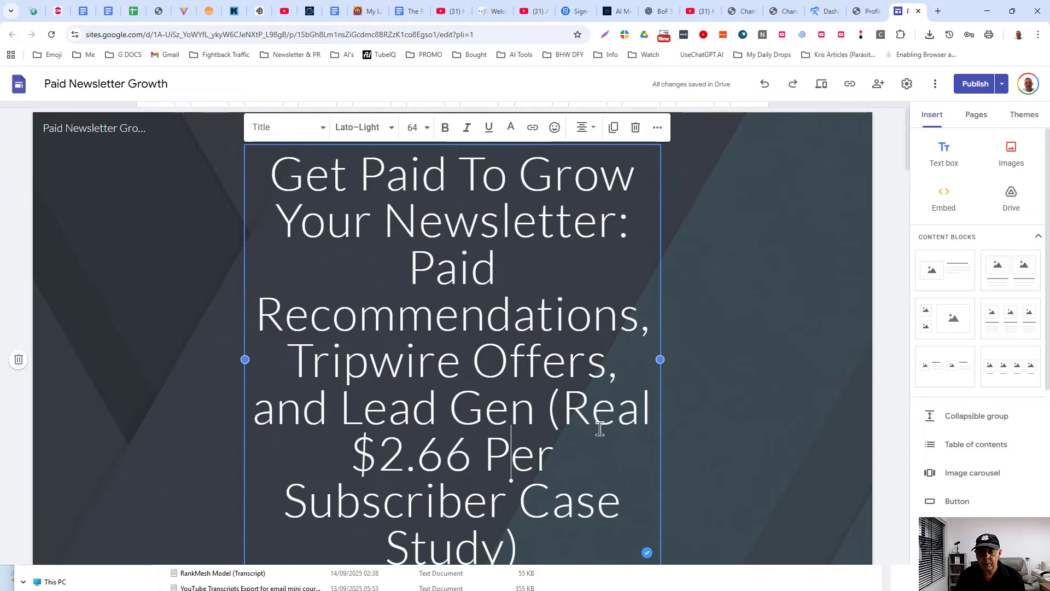
{"action": "left_click", "coordinate": [890, 310]}
{"action": "scroll", "coordinate": [880, 313], "scroll_direction": "down", "scroll_amount": 8}
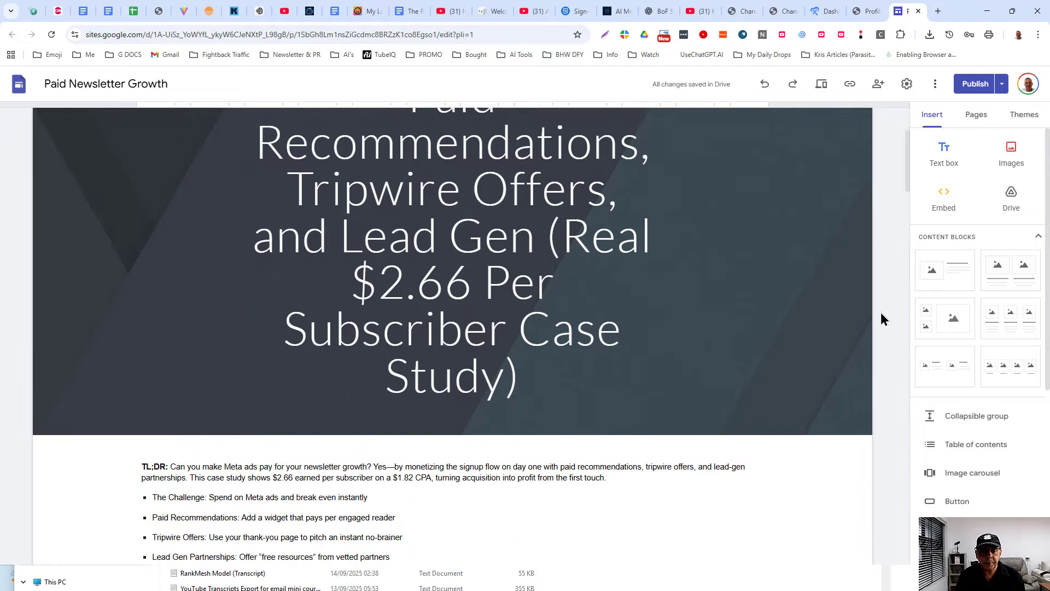
{"action": "scroll", "coordinate": [879, 327], "scroll_direction": "down", "scroll_amount": 20}
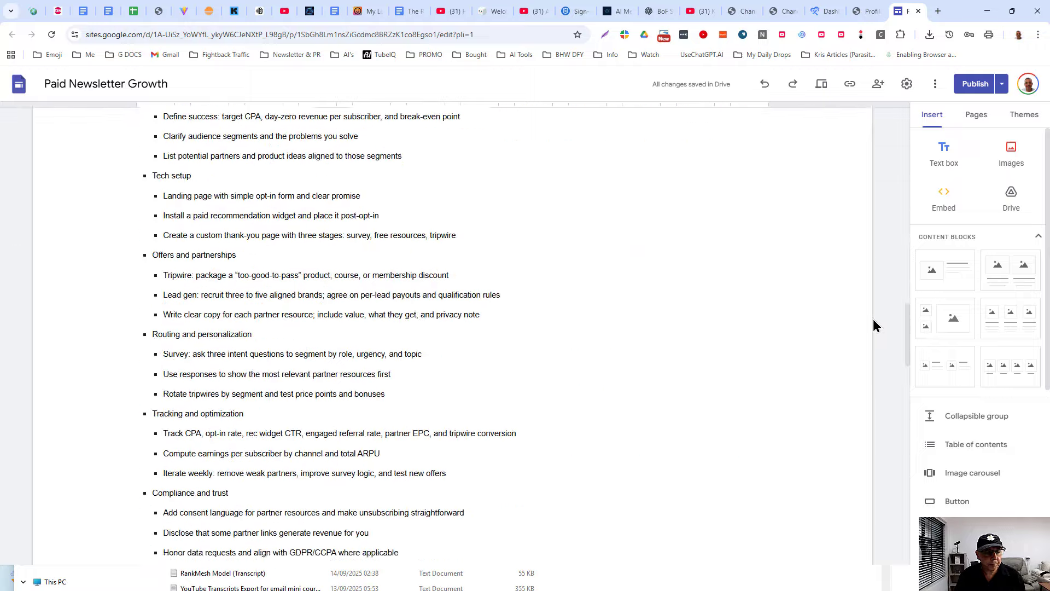
{"action": "scroll", "coordinate": [870, 323], "scroll_direction": "down", "scroll_amount": 20}
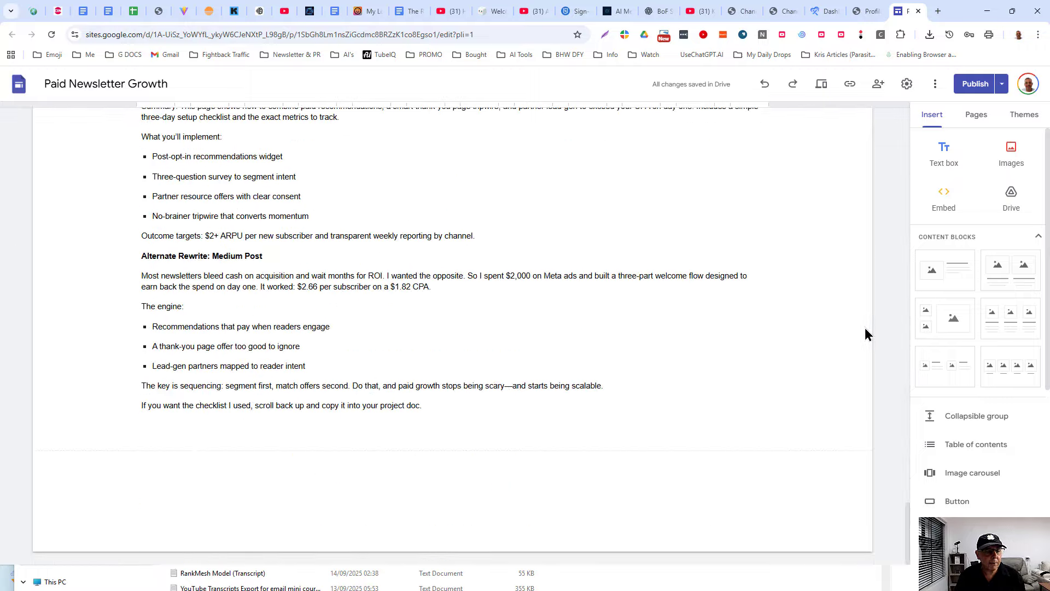
{"action": "scroll", "coordinate": [864, 327], "scroll_direction": "up", "scroll_amount": 4}
{"action": "scroll", "coordinate": [855, 324], "scroll_direction": "up", "scroll_amount": 20}
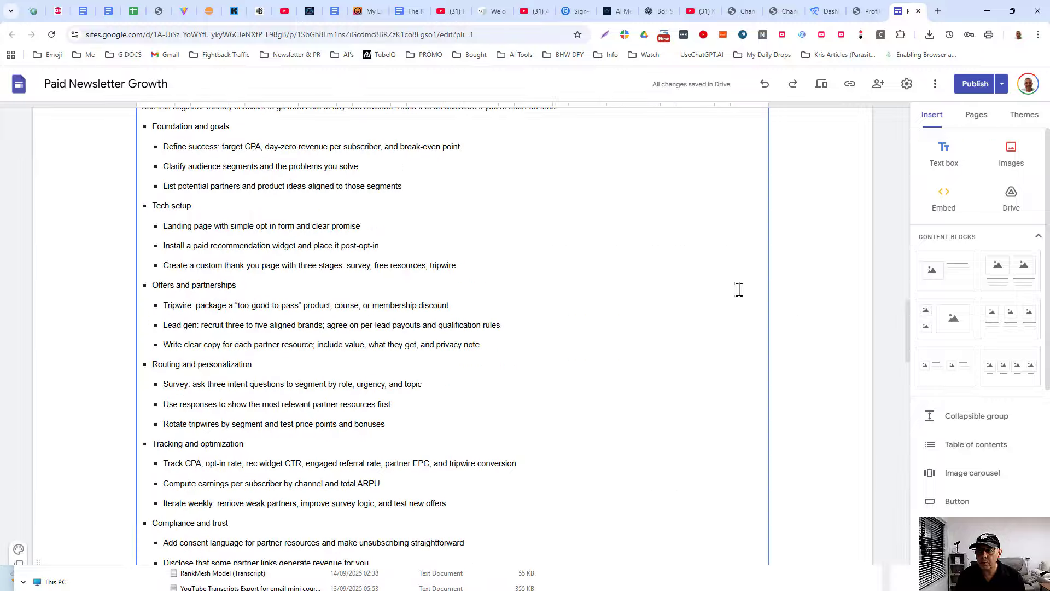
{"action": "scroll", "coordinate": [736, 277], "scroll_direction": "up", "scroll_amount": 20}
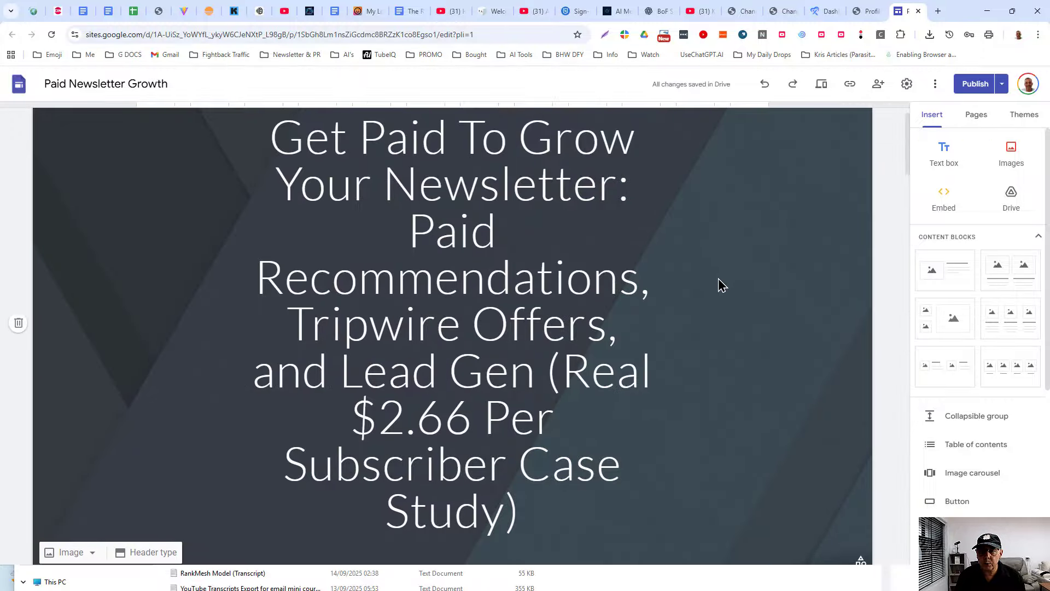
{"action": "scroll", "coordinate": [722, 293], "scroll_direction": "down", "scroll_amount": 2}
{"action": "scroll", "coordinate": [726, 299], "scroll_direction": "up", "scroll_amount": 3}
{"action": "left_click", "coordinate": [552, 235]}
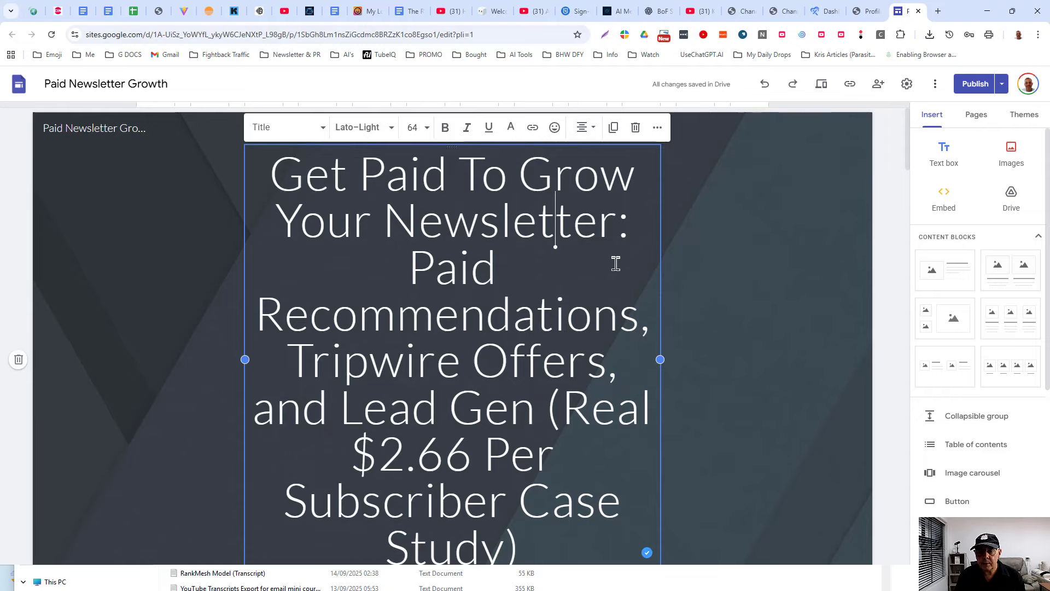
{"action": "scroll", "coordinate": [615, 264], "scroll_direction": "down", "scroll_amount": 3}
{"action": "scroll", "coordinate": [615, 264], "scroll_direction": "up", "scroll_amount": 2}
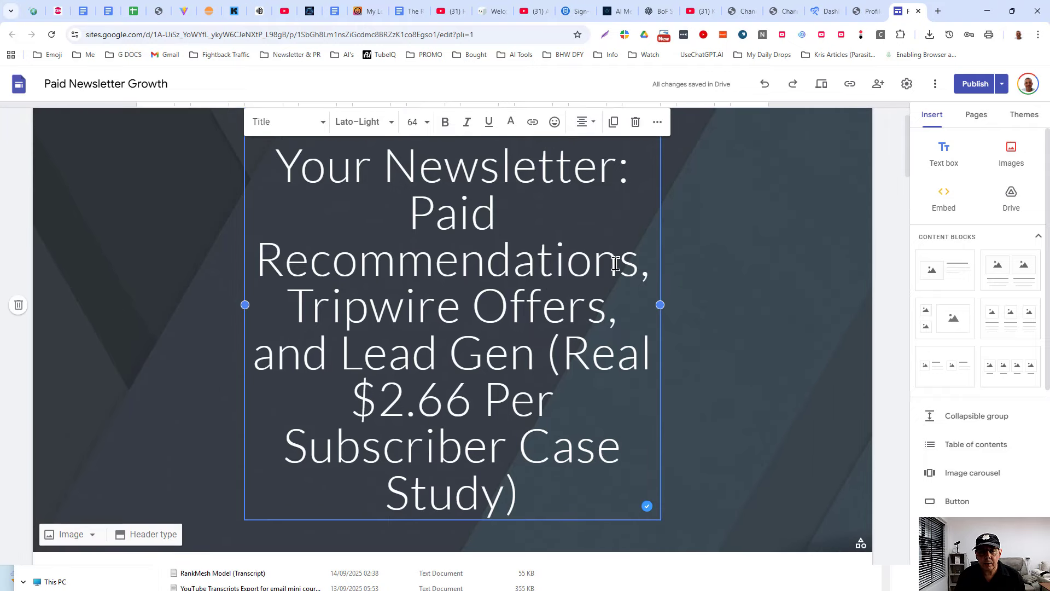
Deselect the header title and look through the article's recommendations, tripwire, checklist and alternate rewrite sections, returning to the TL;DR summary.
{"action": "left_click", "coordinate": [760, 293]}
{"action": "scroll", "coordinate": [812, 402], "scroll_direction": "down", "scroll_amount": 6}
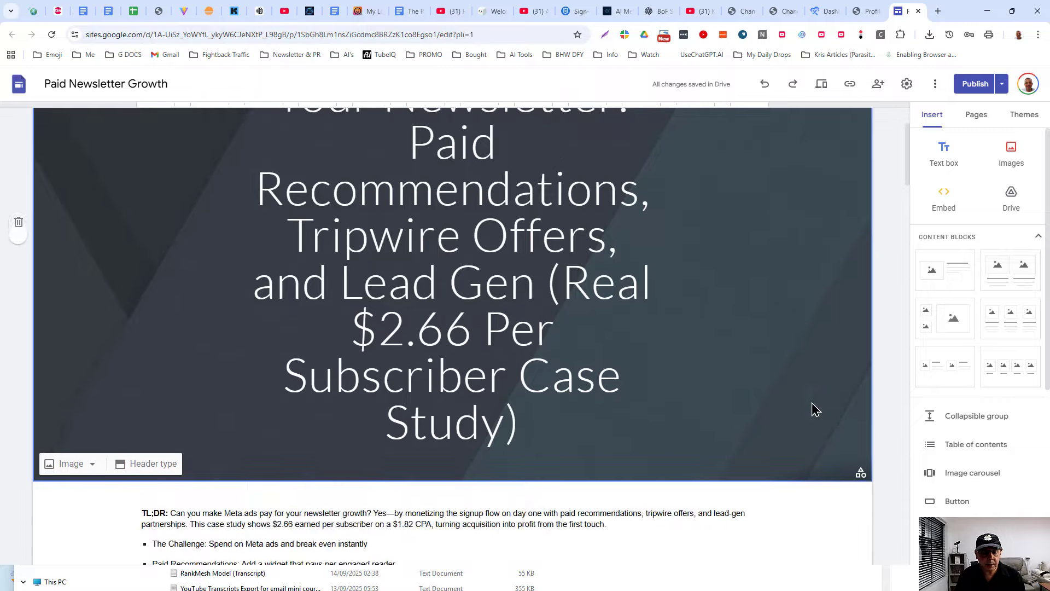
{"action": "scroll", "coordinate": [812, 399], "scroll_direction": "down", "scroll_amount": 14}
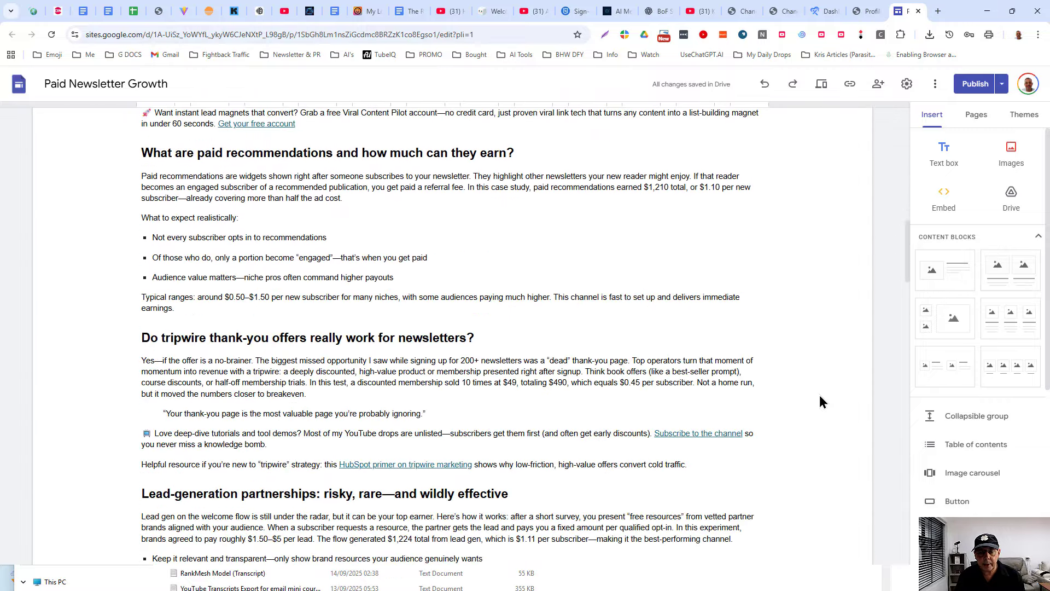
{"action": "scroll", "coordinate": [820, 396], "scroll_direction": "down", "scroll_amount": 18}
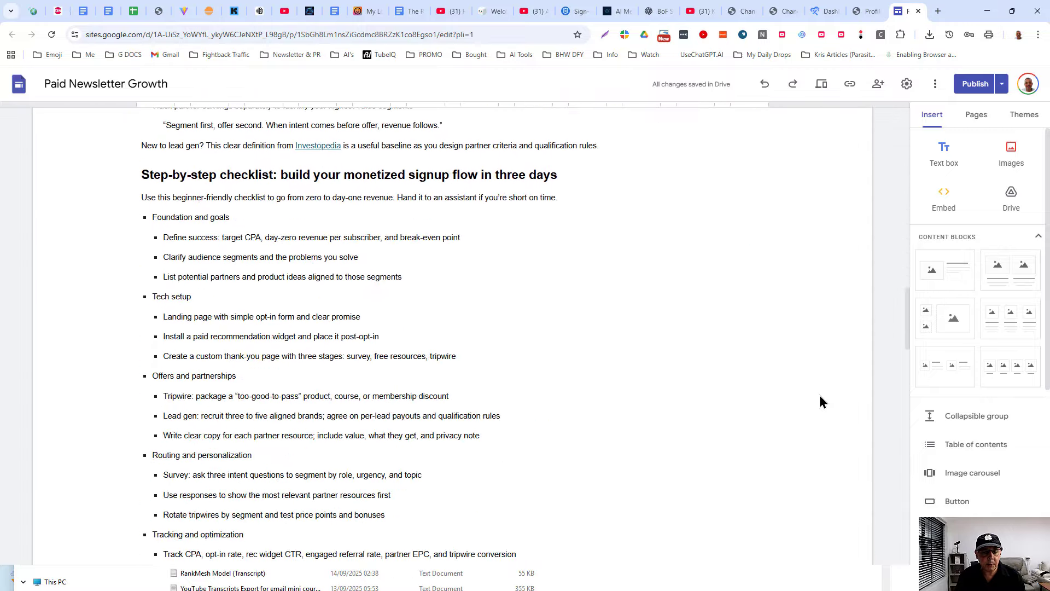
{"action": "scroll", "coordinate": [817, 390], "scroll_direction": "down", "scroll_amount": 15}
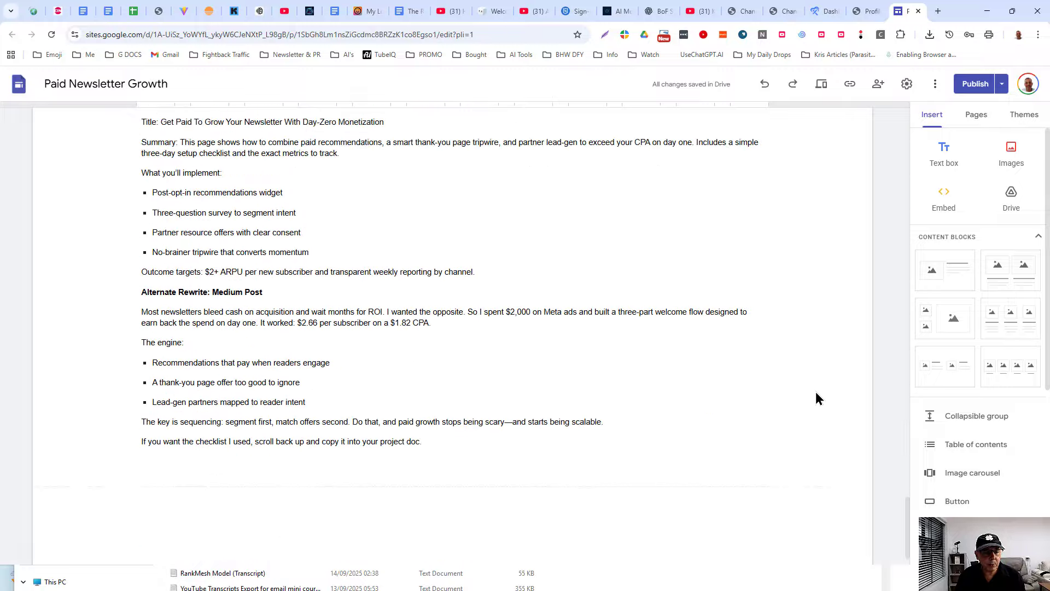
{"action": "scroll", "coordinate": [834, 378], "scroll_direction": "up", "scroll_amount": 2}
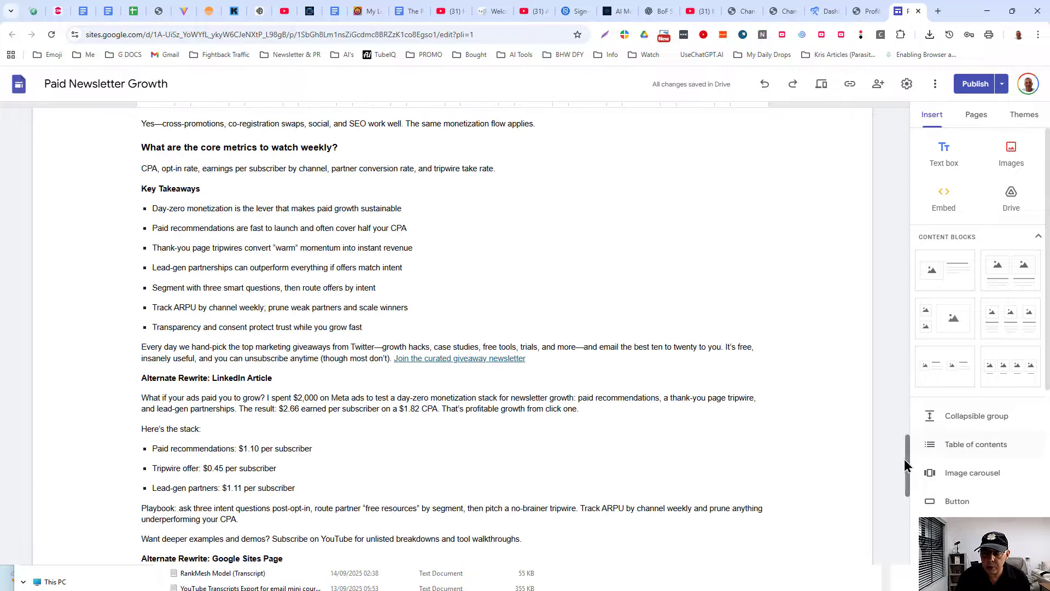
{"action": "left_click_drag", "start_coordinate": [908, 457], "coordinate": [917, 305]}
{"action": "left_click_drag", "start_coordinate": [913, 104], "coordinate": [922, 133]}
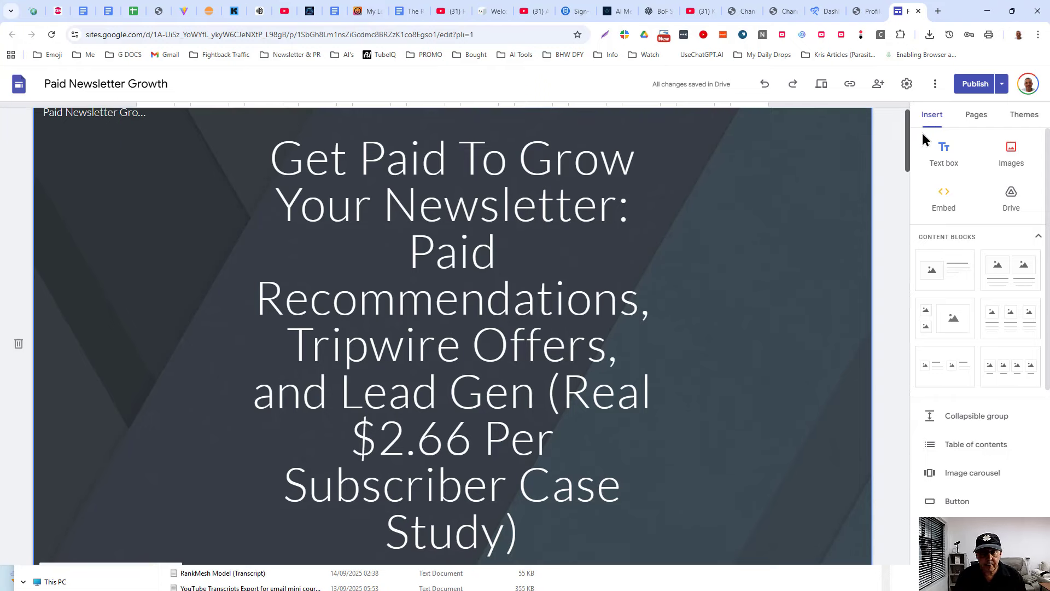
{"action": "left_click_drag", "start_coordinate": [922, 133], "coordinate": [934, 200]}
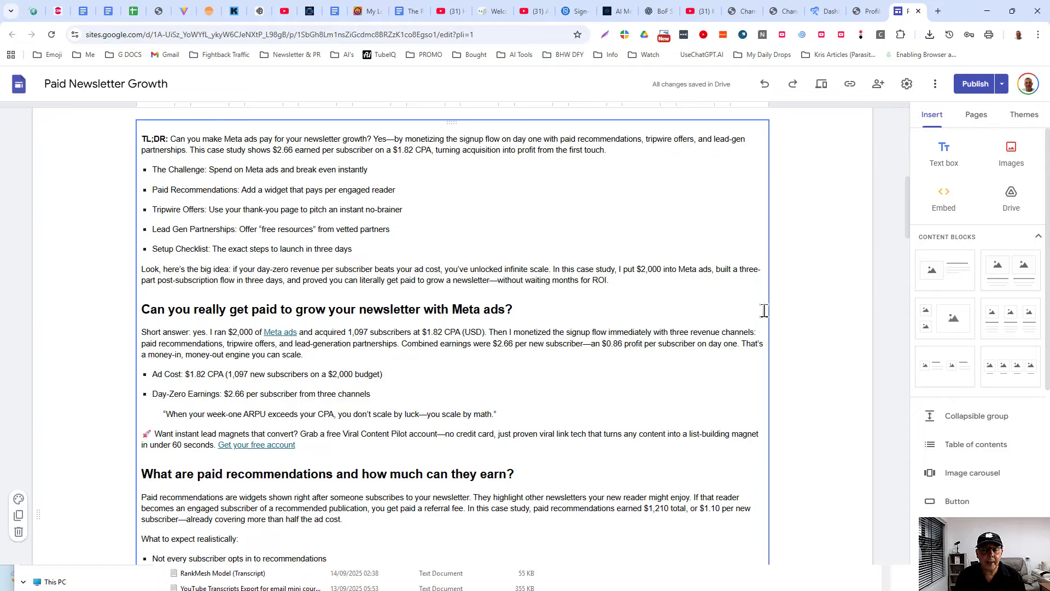
Recheck the page layout from the header banner to the Medium post rewrite, ending at the Meta ads and paid recommendations sections.
{"action": "scroll", "coordinate": [763, 306], "scroll_direction": "up", "scroll_amount": 5}
{"action": "scroll", "coordinate": [804, 374], "scroll_direction": "up", "scroll_amount": 5}
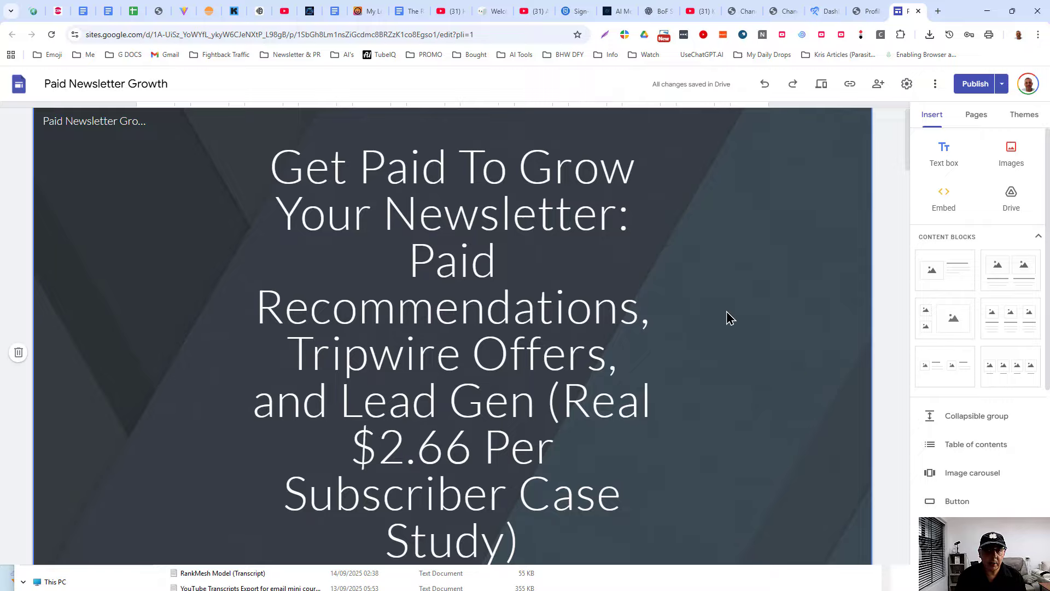
{"action": "scroll", "coordinate": [731, 304], "scroll_direction": "down", "scroll_amount": 4}
{"action": "scroll", "coordinate": [729, 304], "scroll_direction": "down", "scroll_amount": 4}
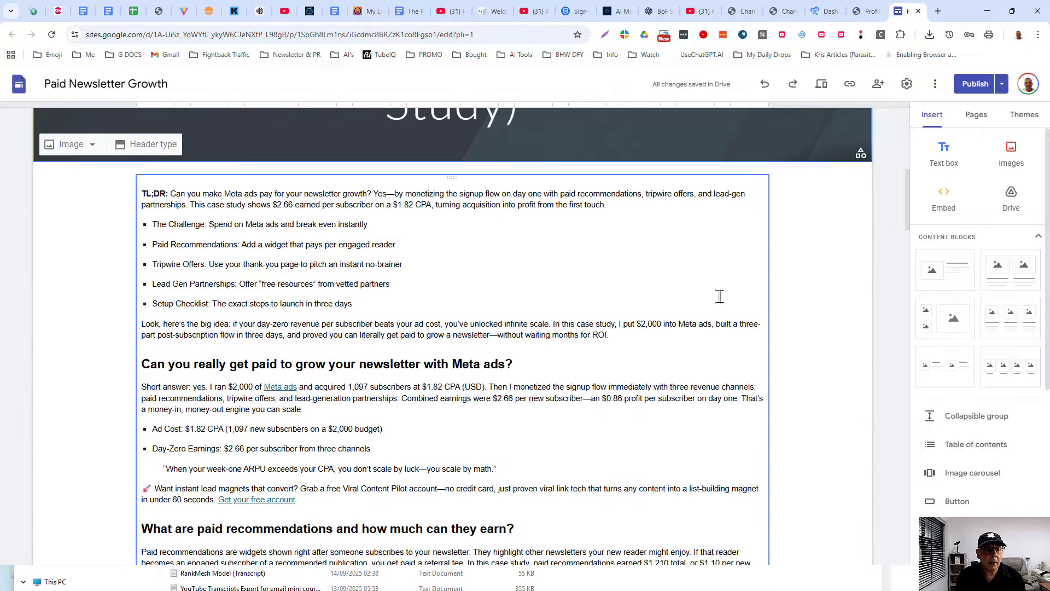
{"action": "scroll", "coordinate": [721, 306], "scroll_direction": "down", "scroll_amount": 20}
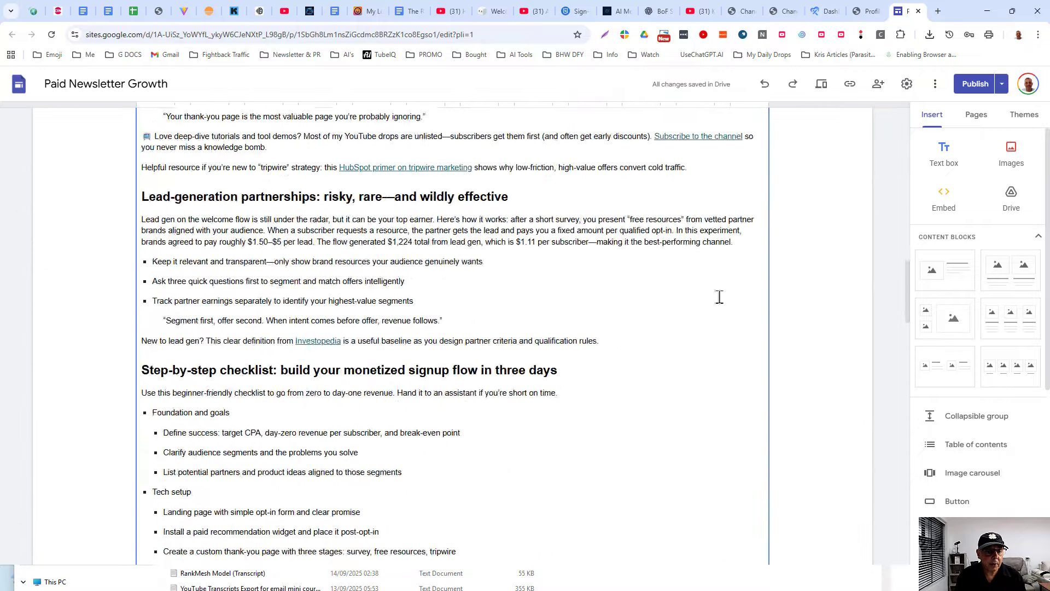
{"action": "scroll", "coordinate": [727, 331], "scroll_direction": "down", "scroll_amount": 15}
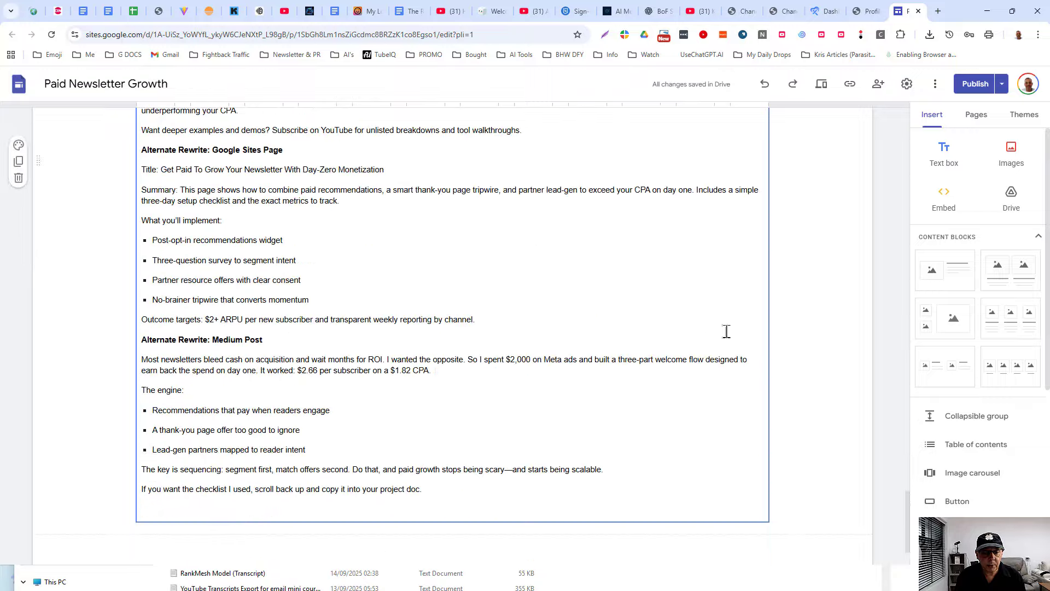
{"action": "scroll", "coordinate": [730, 333], "scroll_direction": "up", "scroll_amount": 20}
{"action": "scroll", "coordinate": [733, 334], "scroll_direction": "up", "scroll_amount": 20}
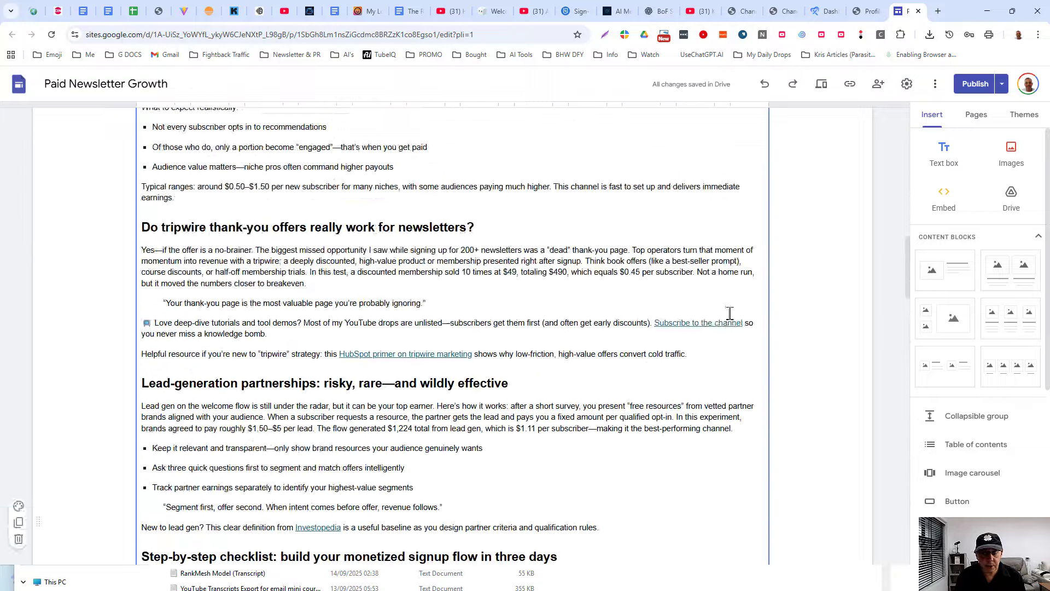
{"action": "scroll", "coordinate": [733, 319], "scroll_direction": "down", "scroll_amount": 6}
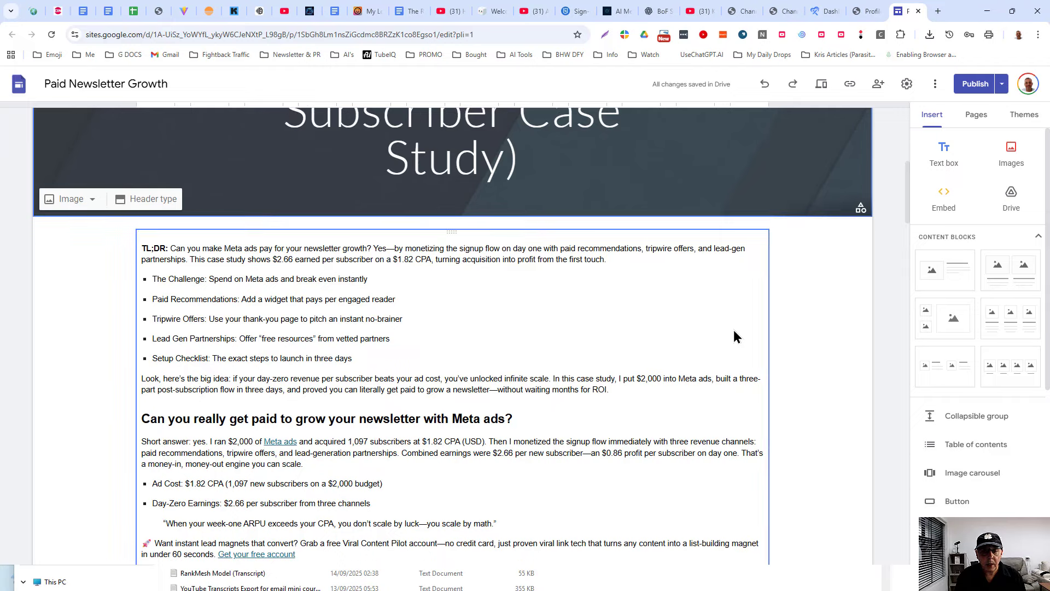
{"action": "scroll", "coordinate": [883, 335], "scroll_direction": "down", "scroll_amount": 5}
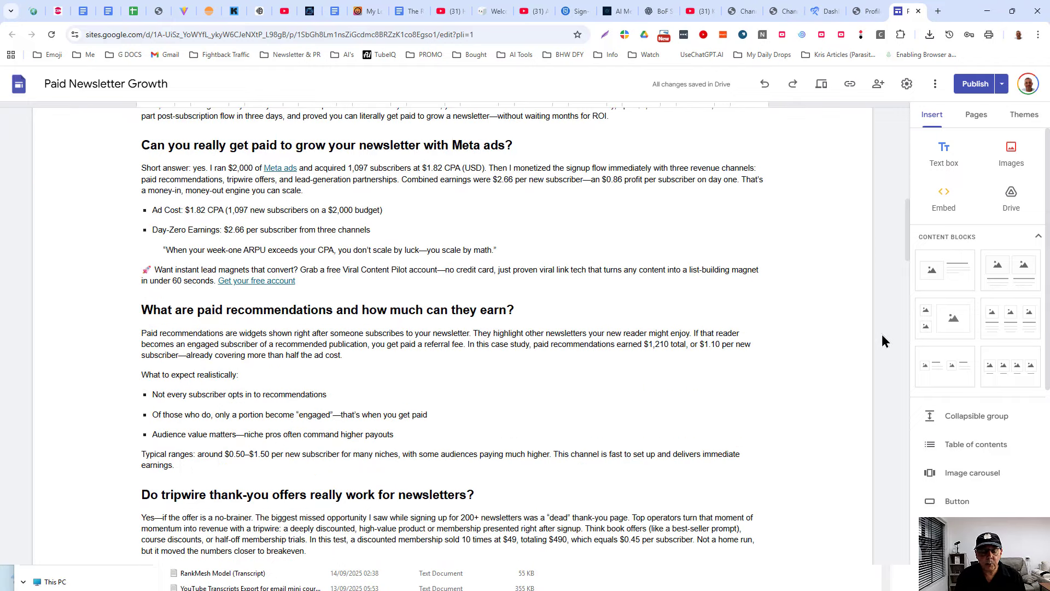
Check the site for unpublished changes and open the published version.
{"action": "left_click", "coordinate": [968, 84]}
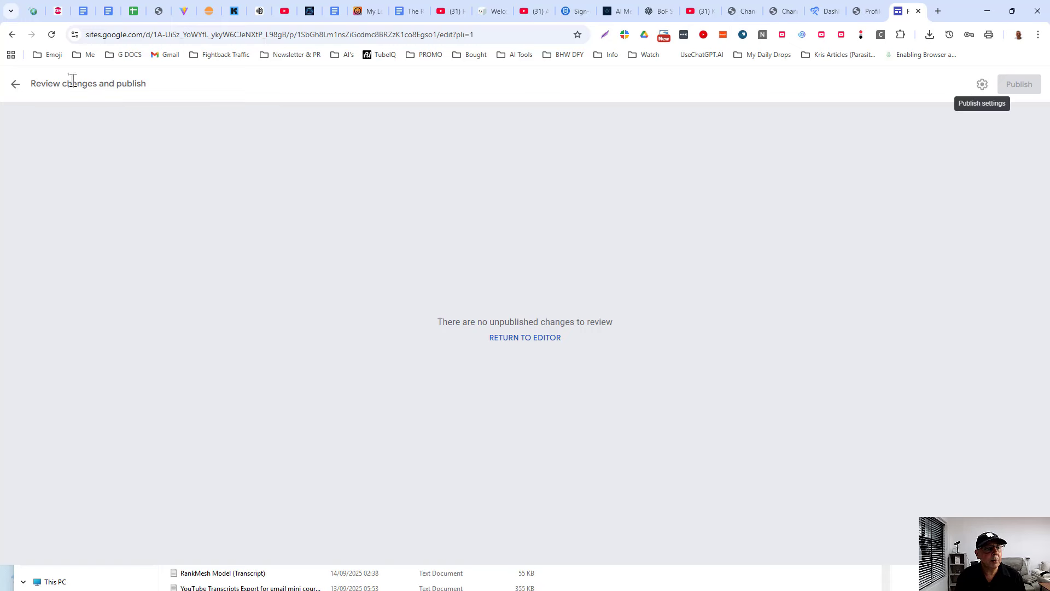
{"action": "left_click", "coordinate": [15, 86]}
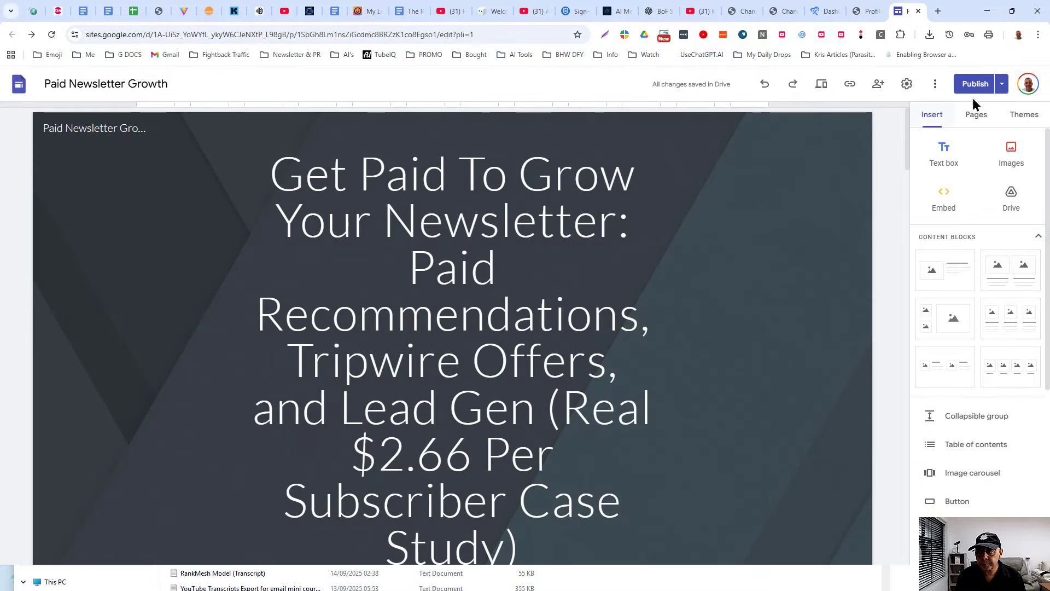
{"action": "left_click", "coordinate": [999, 85]}
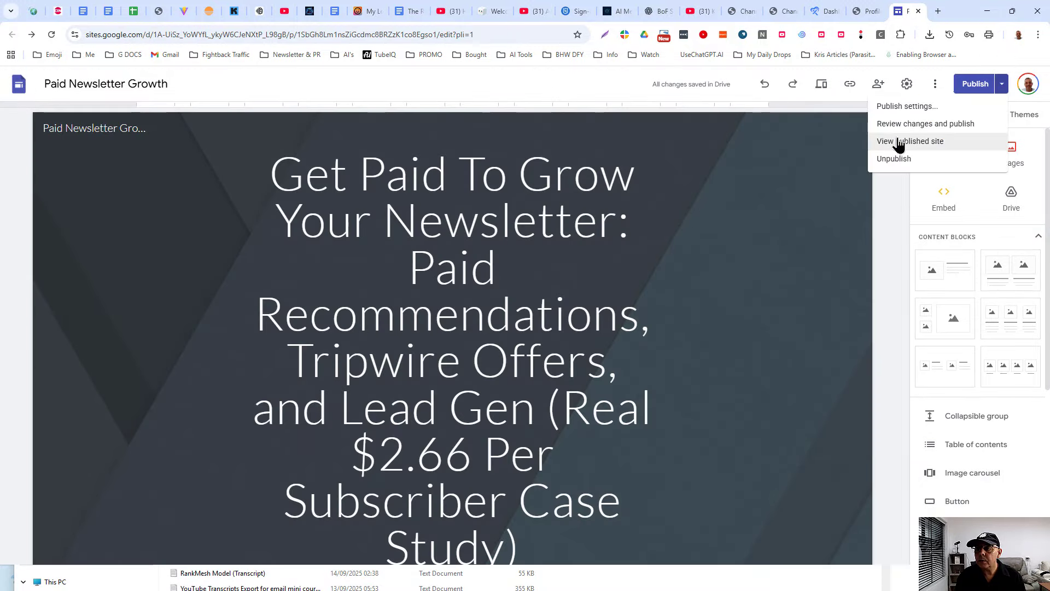
{"action": "left_click", "coordinate": [898, 143]}
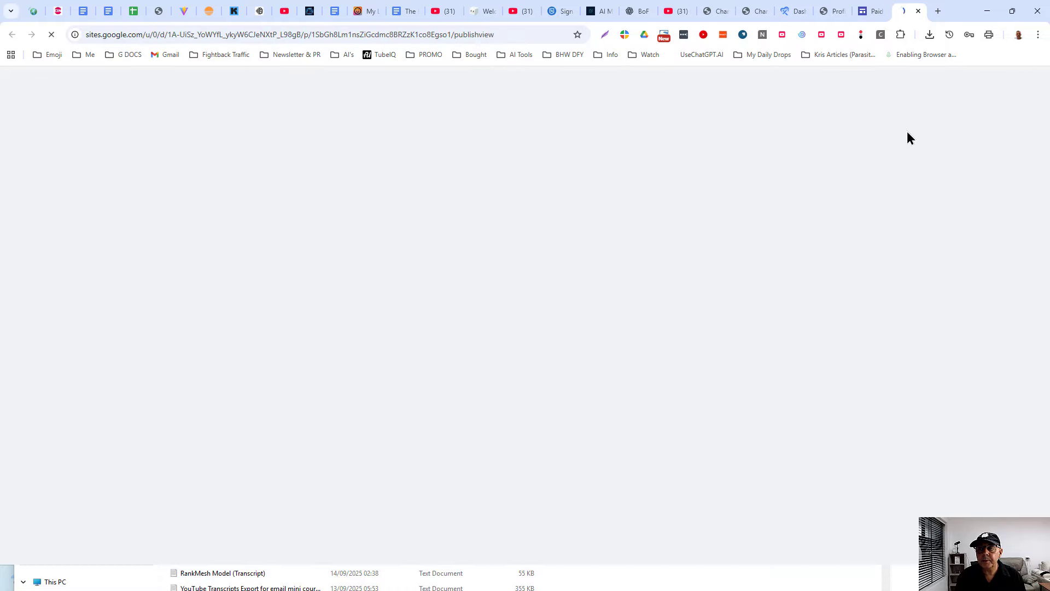
Look through the published page from the TL;DR to the alternate rewrites and return to the header title.
{"action": "scroll", "coordinate": [916, 138], "scroll_direction": "down", "scroll_amount": 20}
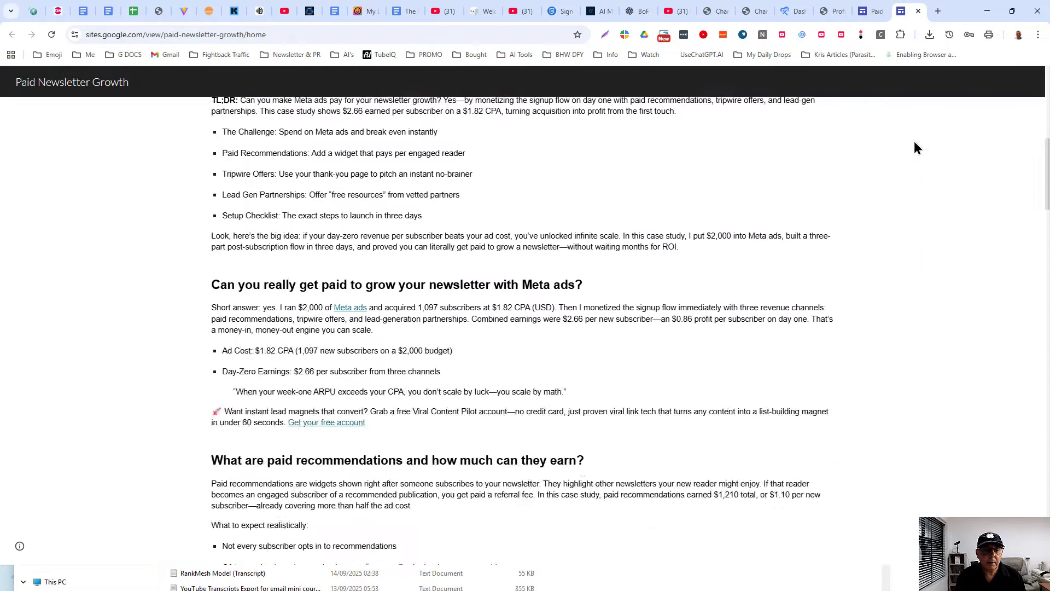
{"action": "scroll", "coordinate": [938, 375], "scroll_direction": "down", "scroll_amount": 20}
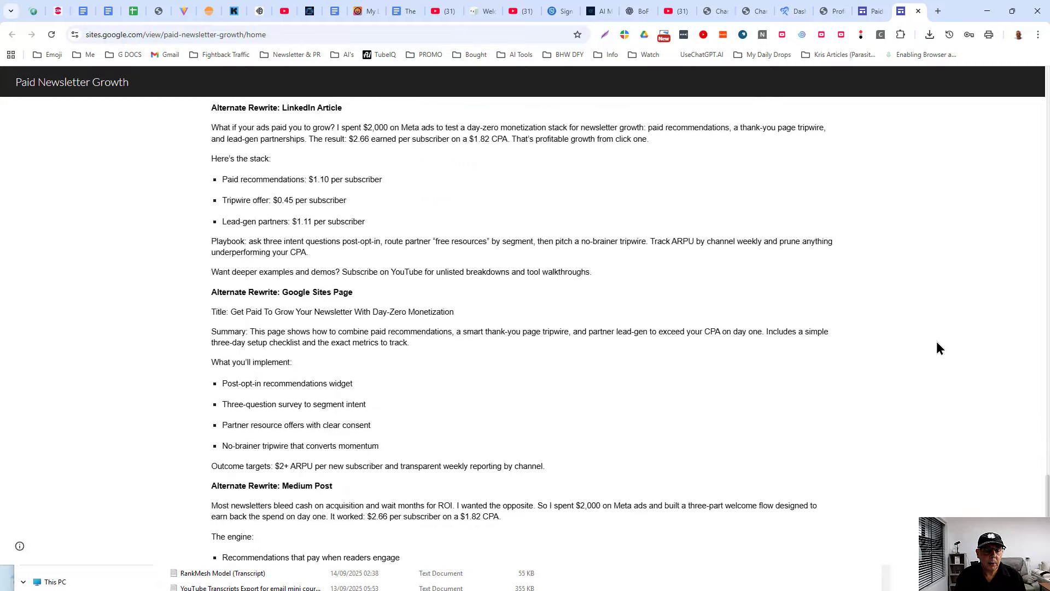
{"action": "scroll", "coordinate": [938, 336], "scroll_direction": "up", "scroll_amount": 7}
{"action": "scroll", "coordinate": [930, 318], "scroll_direction": "up", "scroll_amount": 6}
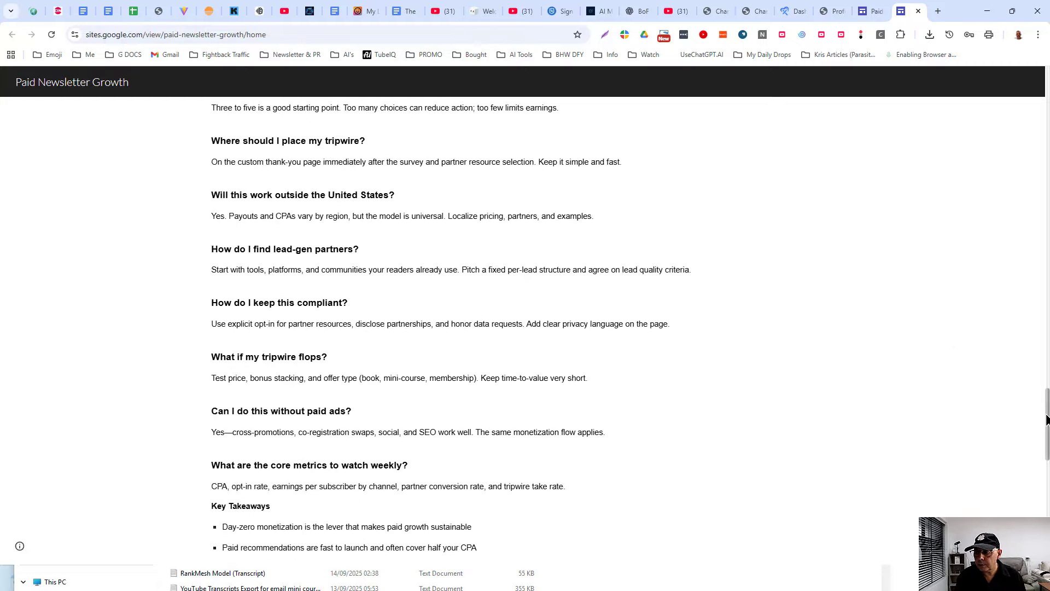
{"action": "left_click_drag", "start_coordinate": [1048, 420], "coordinate": [1049, 82]}
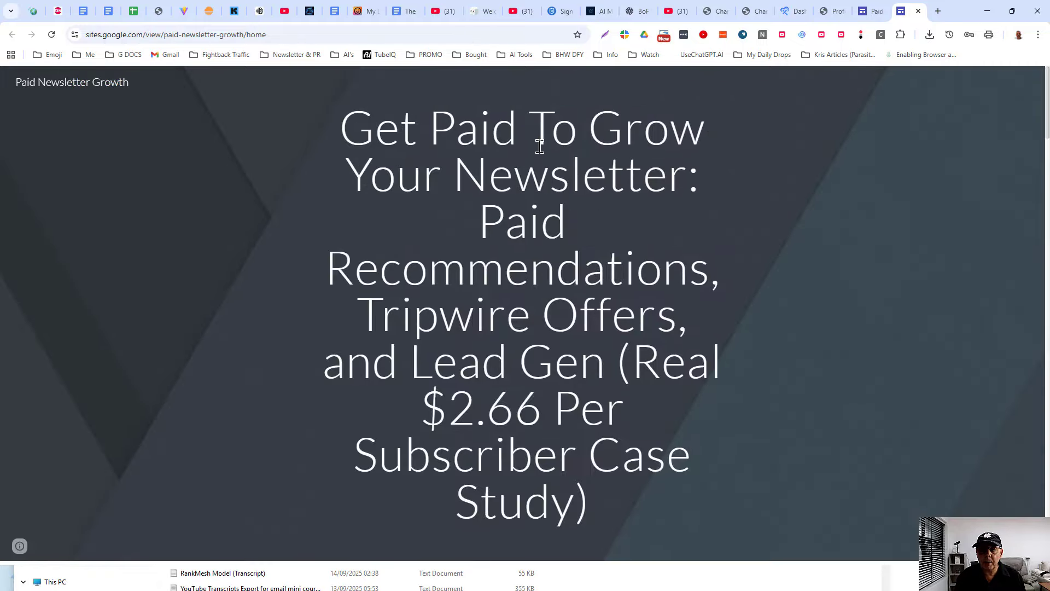